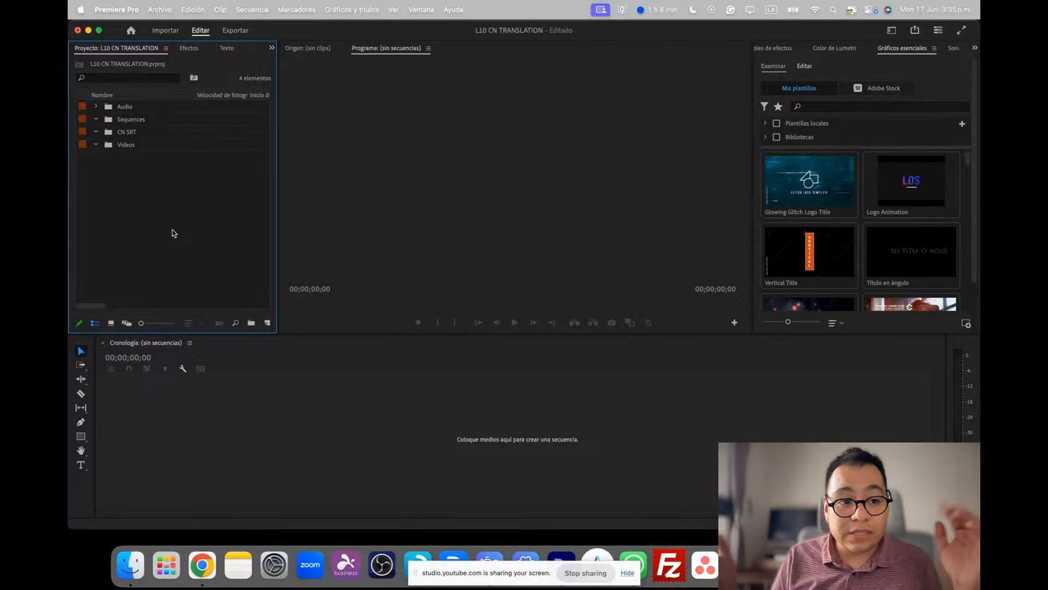
Collapse the Sequences, CN SRT and Videos bins in the project
click(95, 119)
click(95, 132)
click(96, 144)
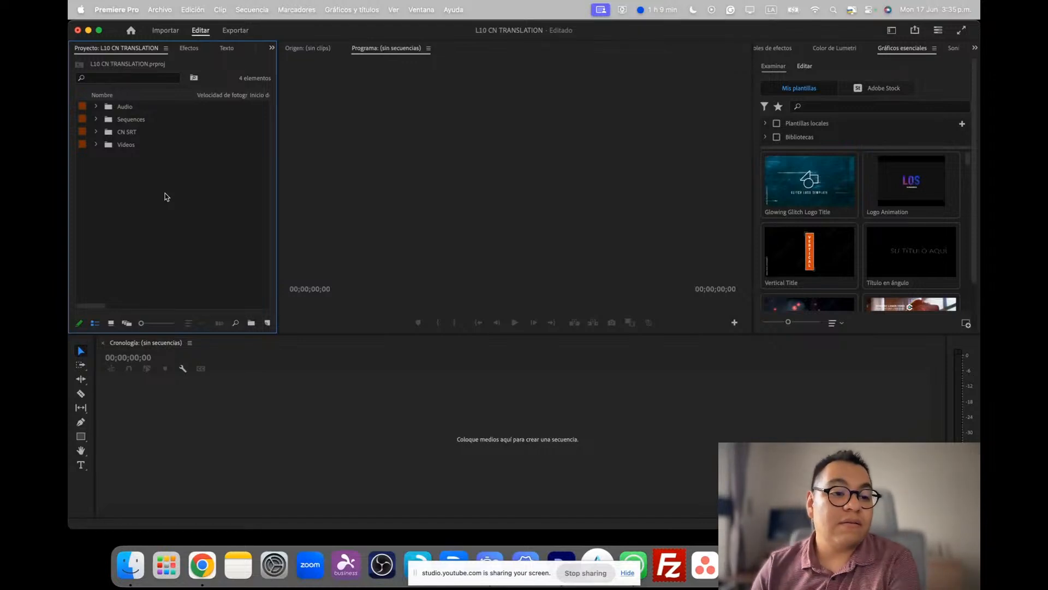
Import the subtitle file CN - DCIG - L10 - LT 01 - GMR.srt from the CN SRT folder inside CN Subtitles DCIG L10's Sources
click(121, 146)
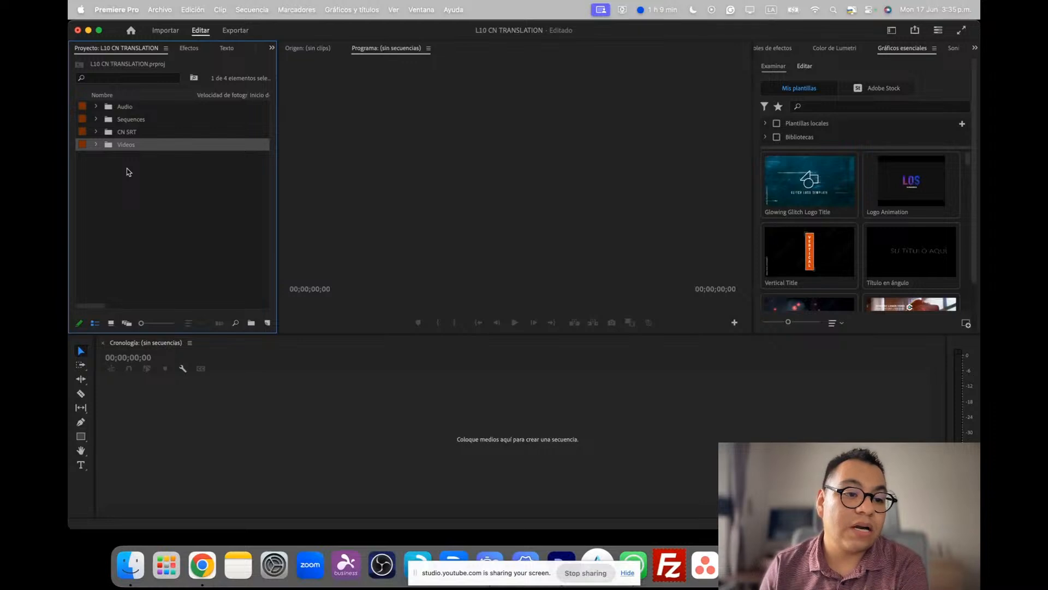
right_click(126, 169)
click(195, 256)
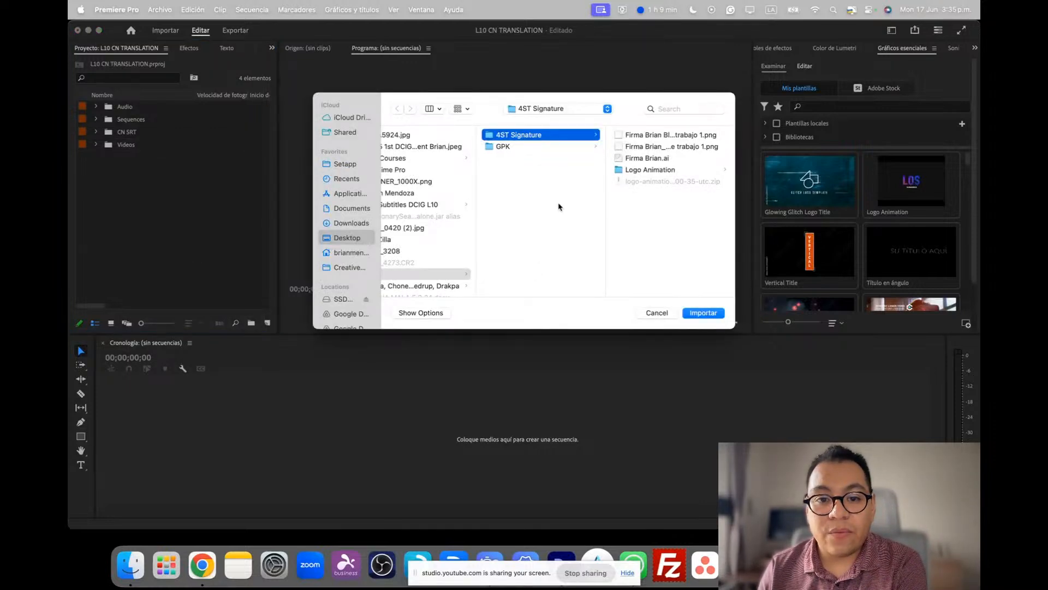
scroll(484, 222, down, 2)
scroll(484, 223, up, 2)
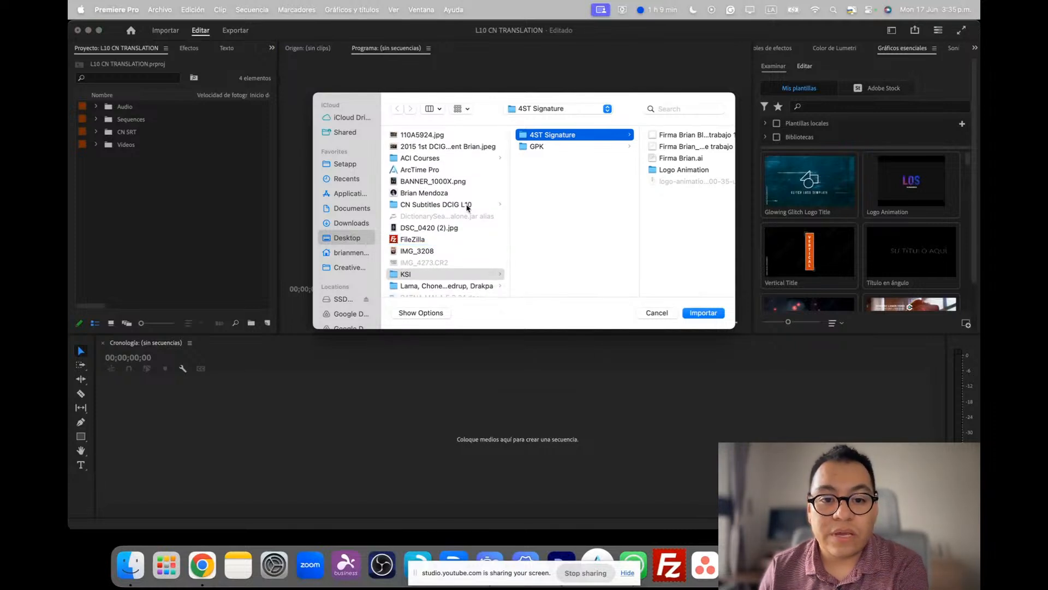
click(466, 204)
click(548, 135)
click(639, 136)
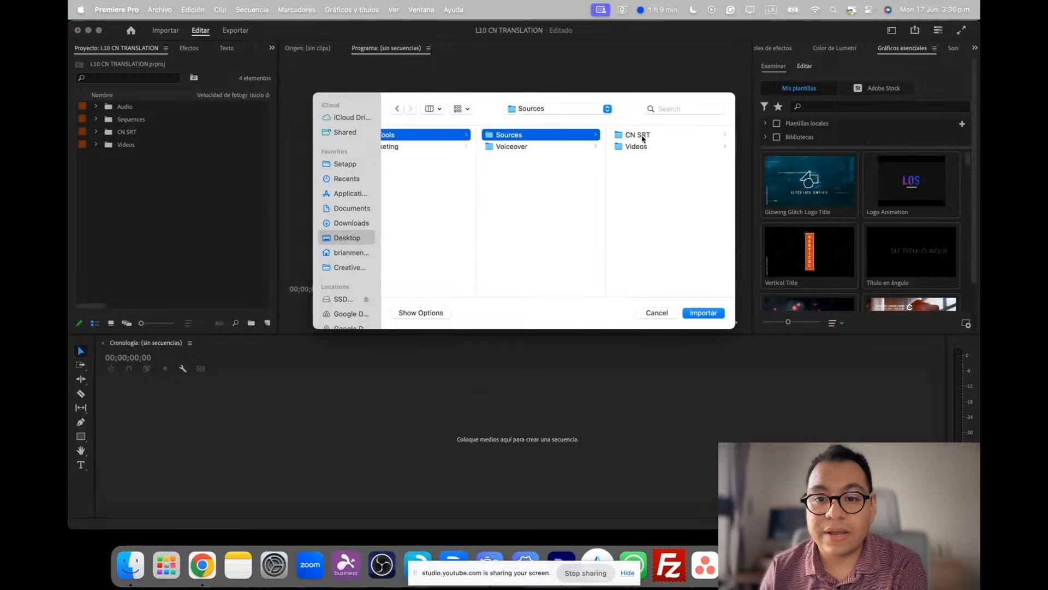
click(638, 135)
double_click(657, 135)
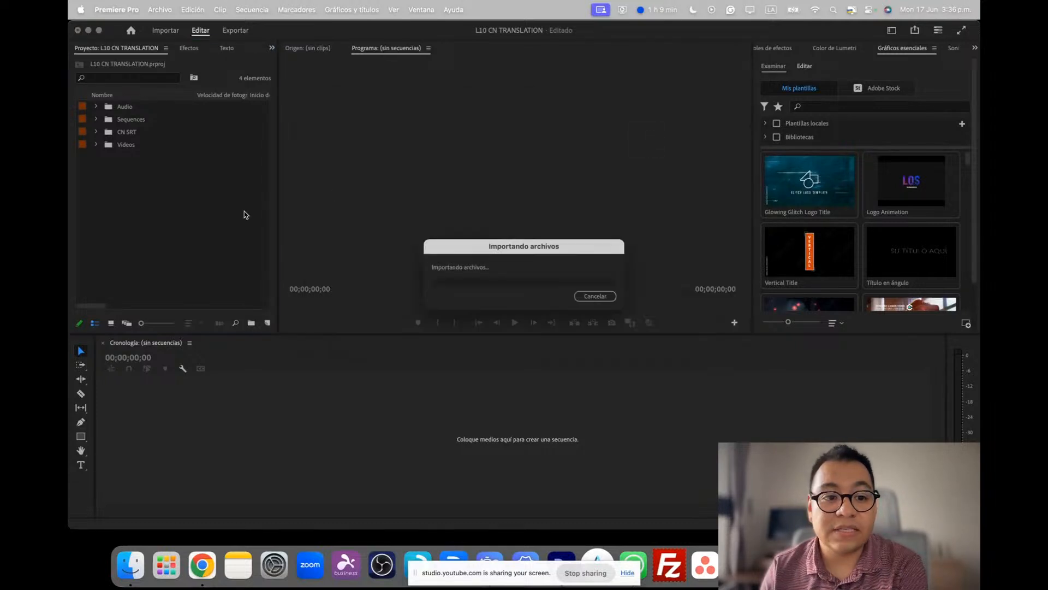
Import the video EN - DCIG - L10 - LT01 - GMR.mp4 from the Videos folder inside Sources
right_click(193, 213)
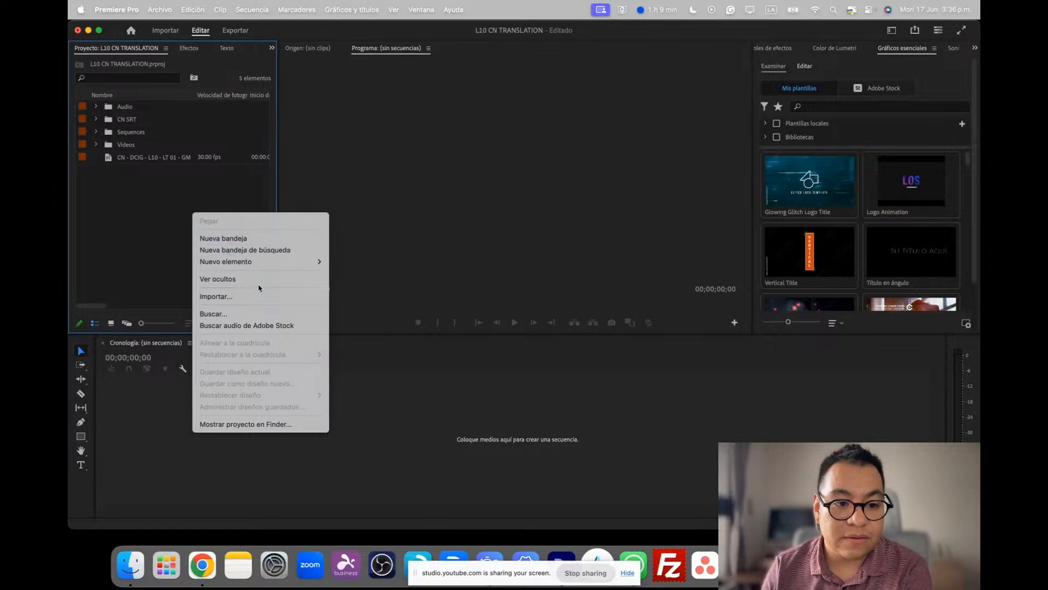
mouse_move(269, 265)
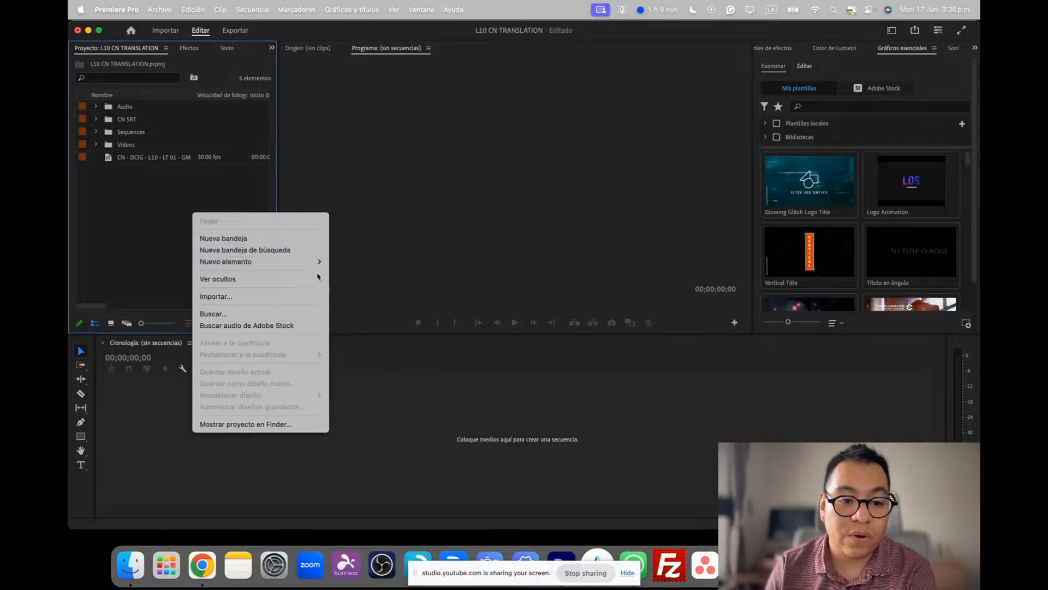
click(257, 304)
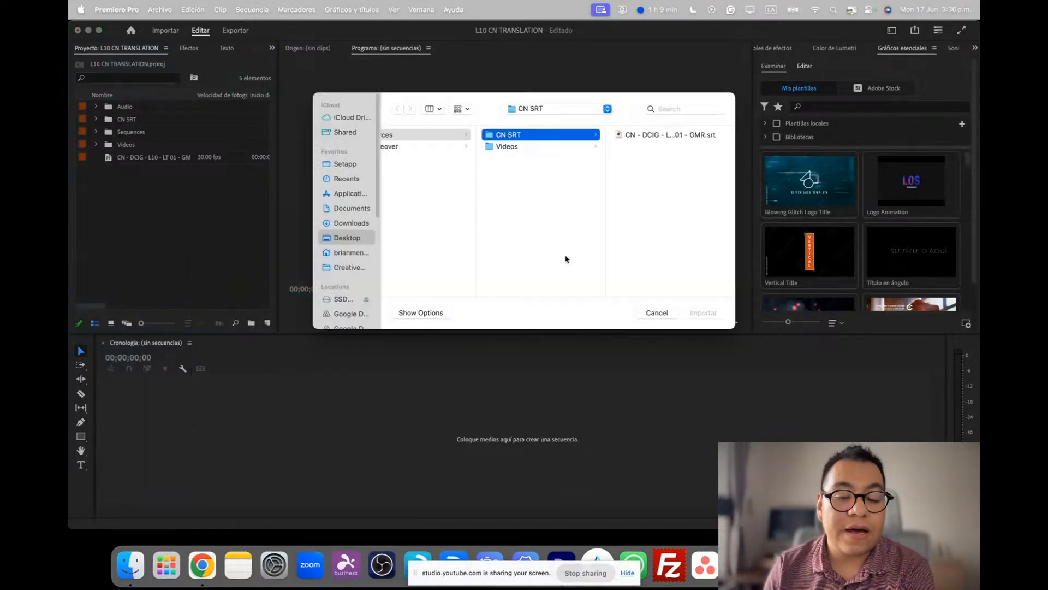
click(569, 149)
click(643, 136)
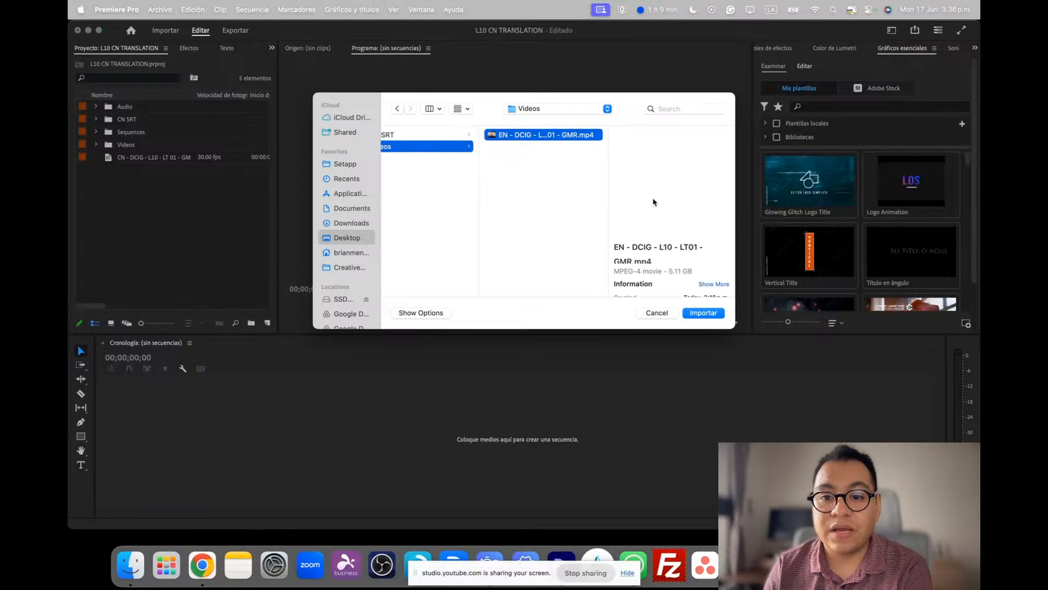
click(703, 313)
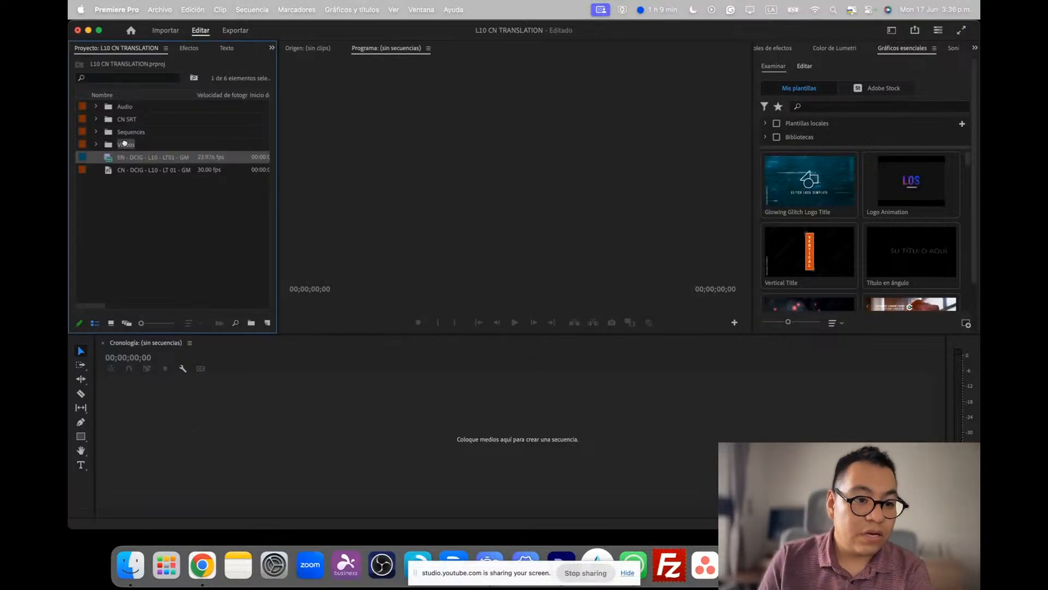
Move the imported video into the Videos bin and the imported subtitle file into the CN SRT bin
key(BackSpace)
click(122, 159)
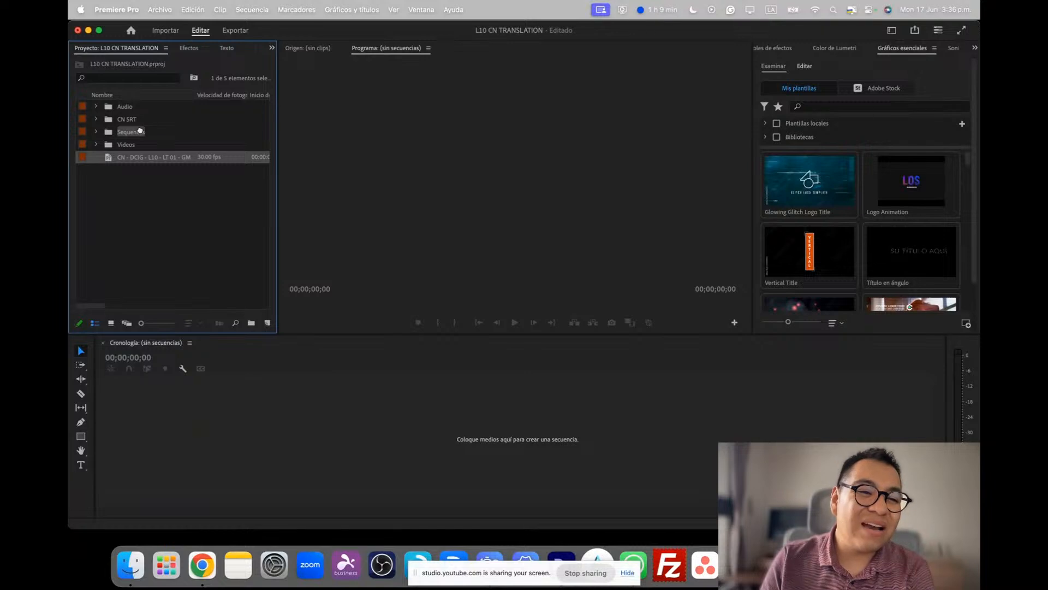
drag(132, 121, 131, 123)
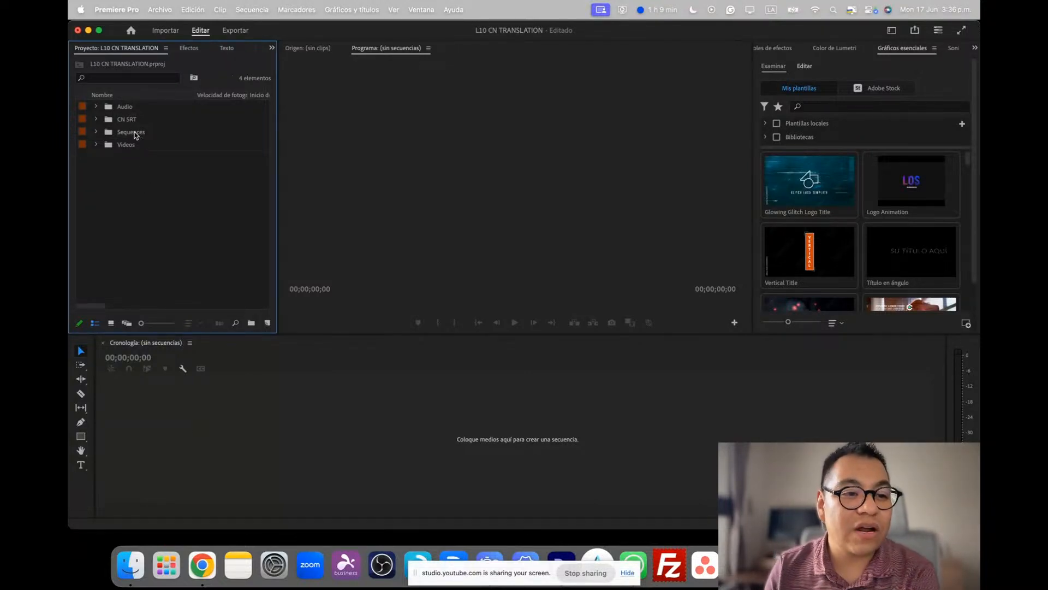
click(136, 135)
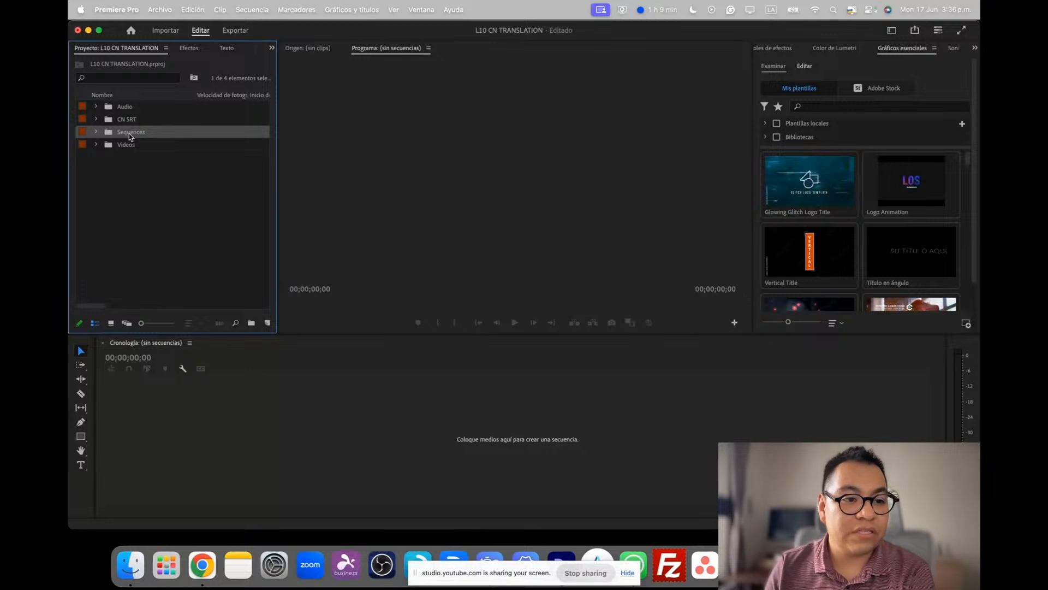
right_click(129, 136)
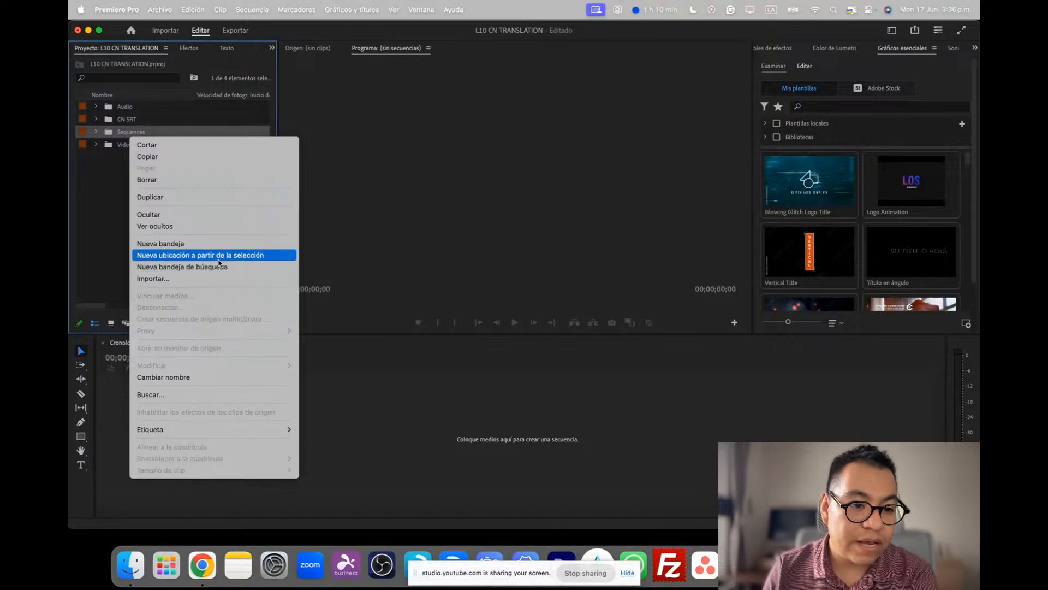
click(116, 216)
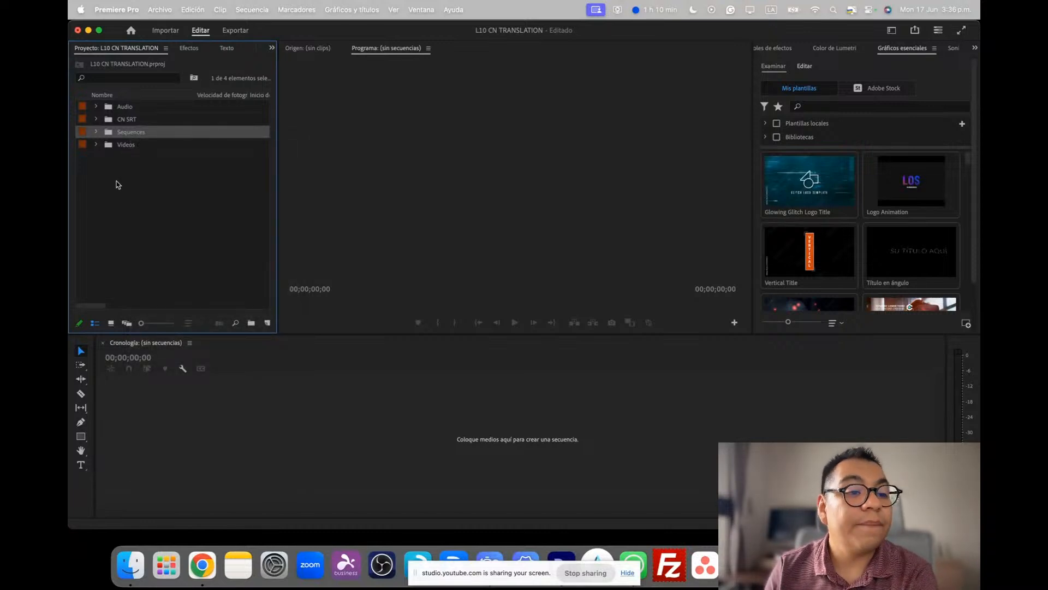
Check the imported video clip inside the Videos bin, and collapse the bin again
click(99, 149)
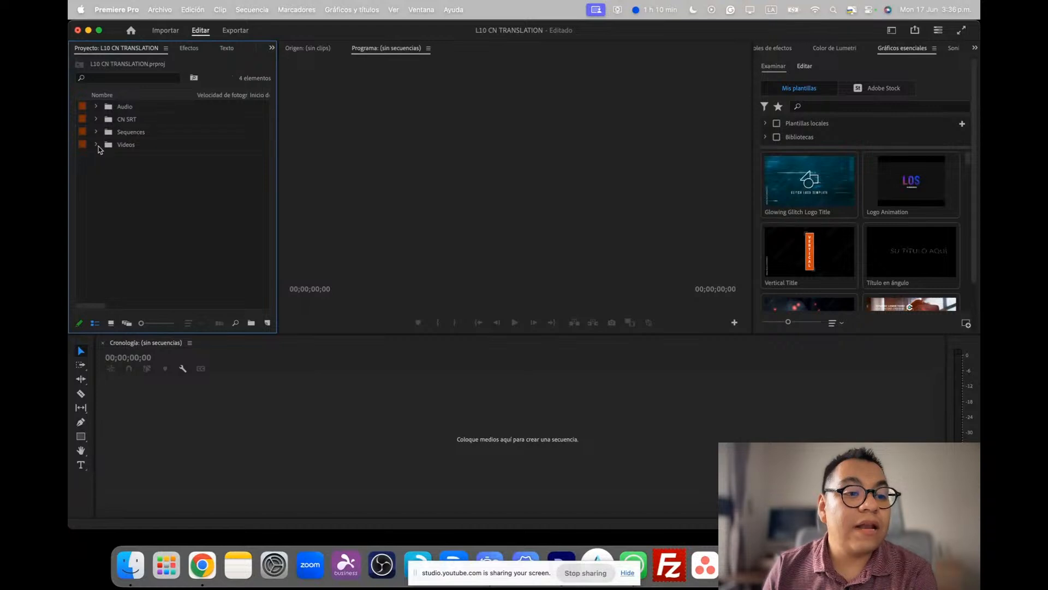
click(97, 146)
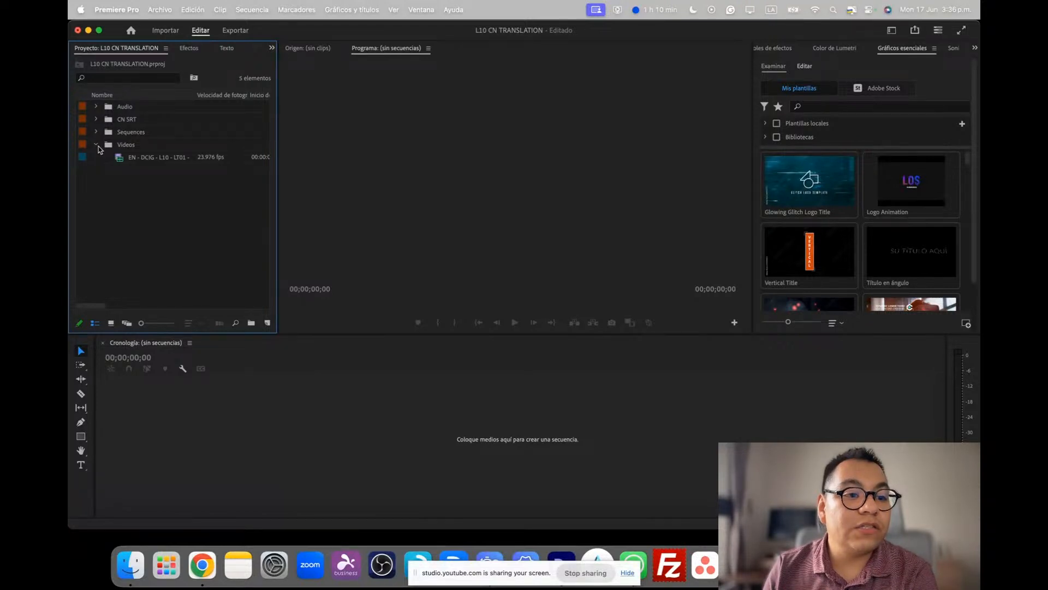
click(155, 159)
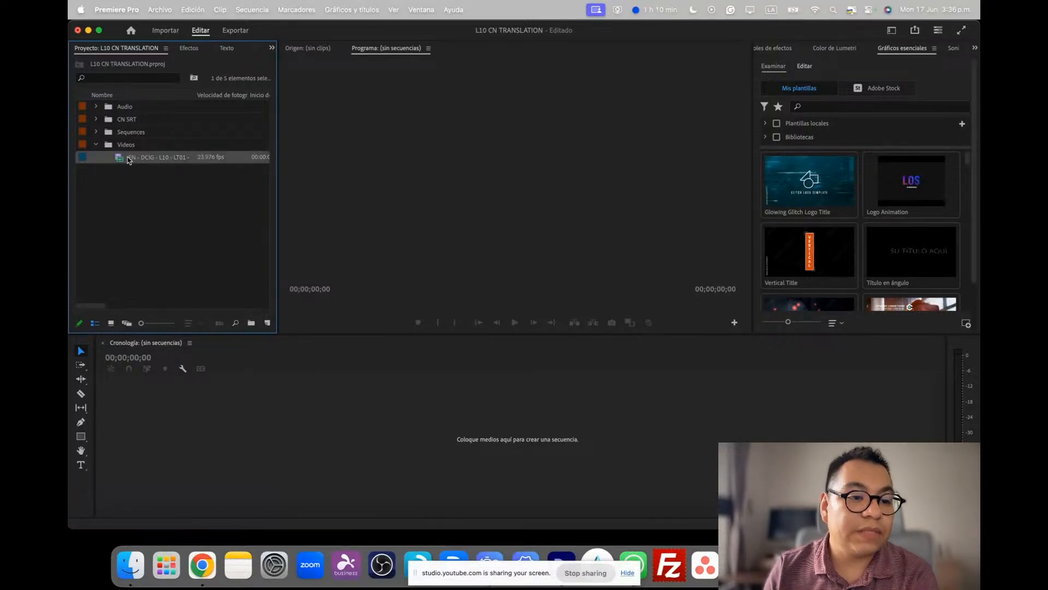
click(96, 144)
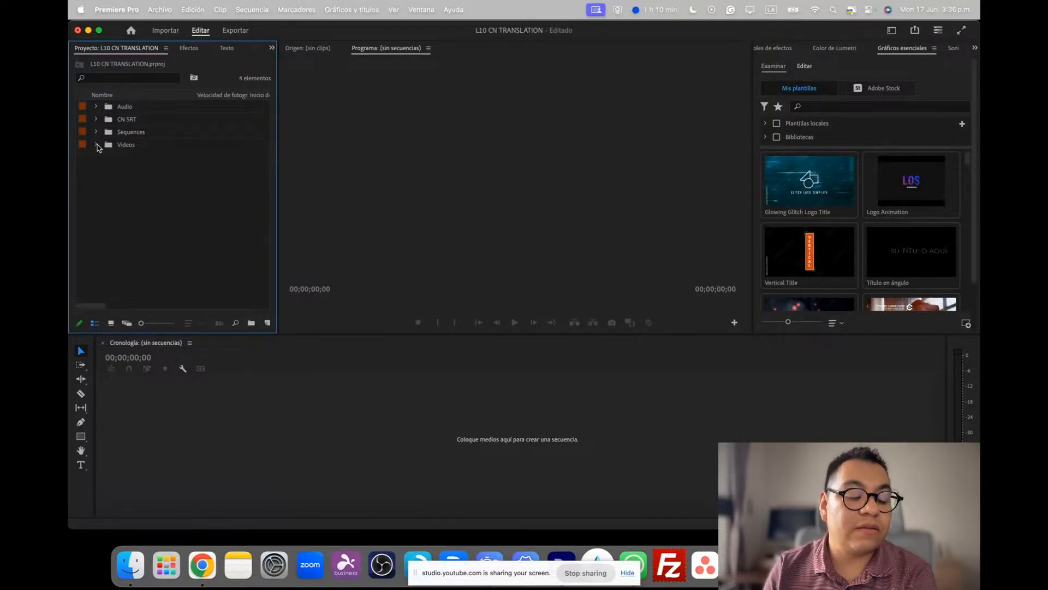
Start a new sequence and choose the HD 1080p 59.94 fps preset for it
right_click(119, 181)
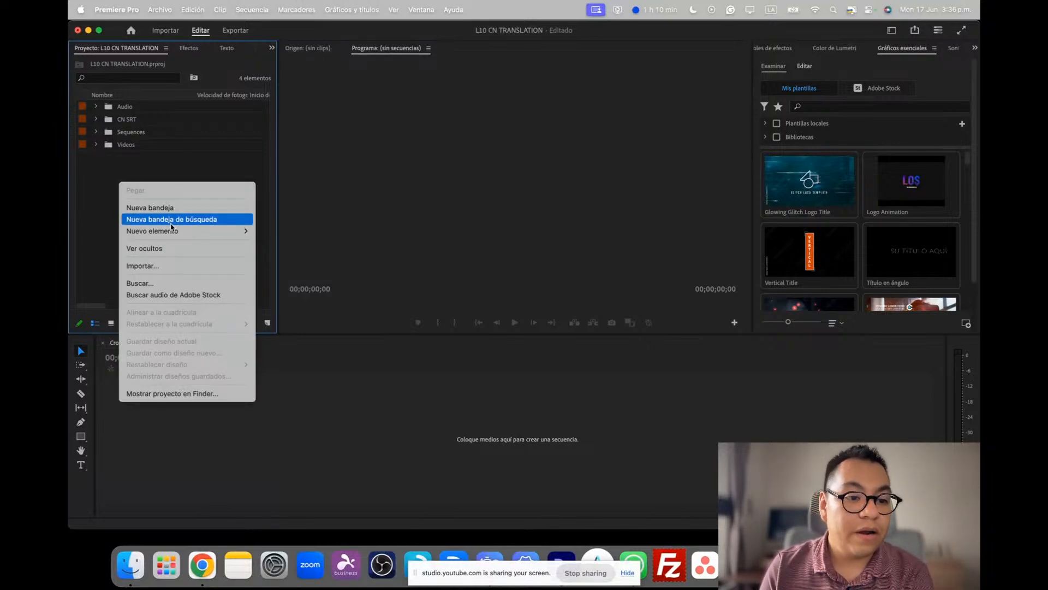
click(95, 175)
right_click(140, 177)
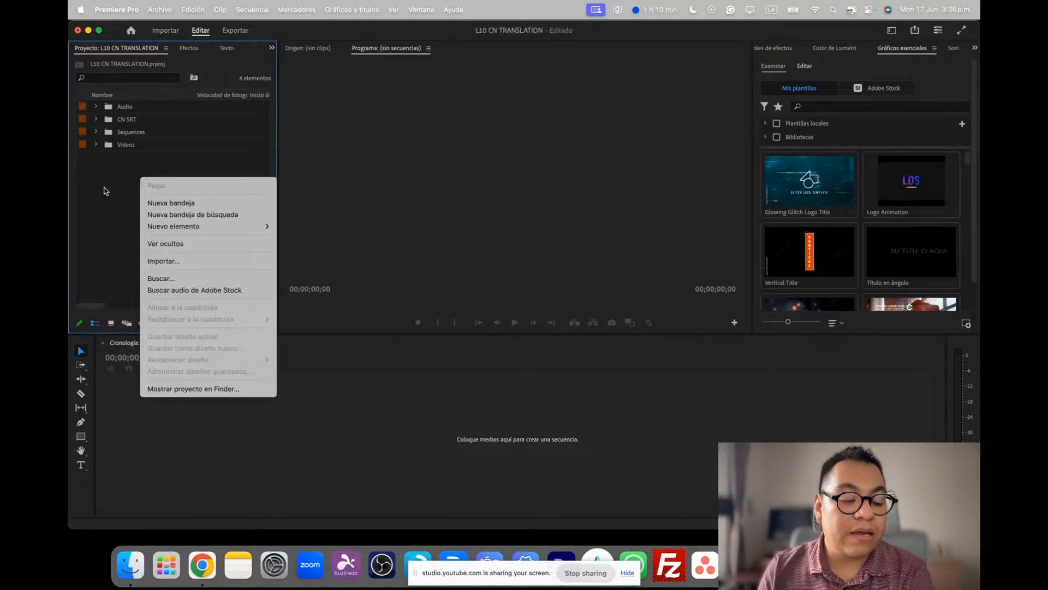
mouse_move(243, 229)
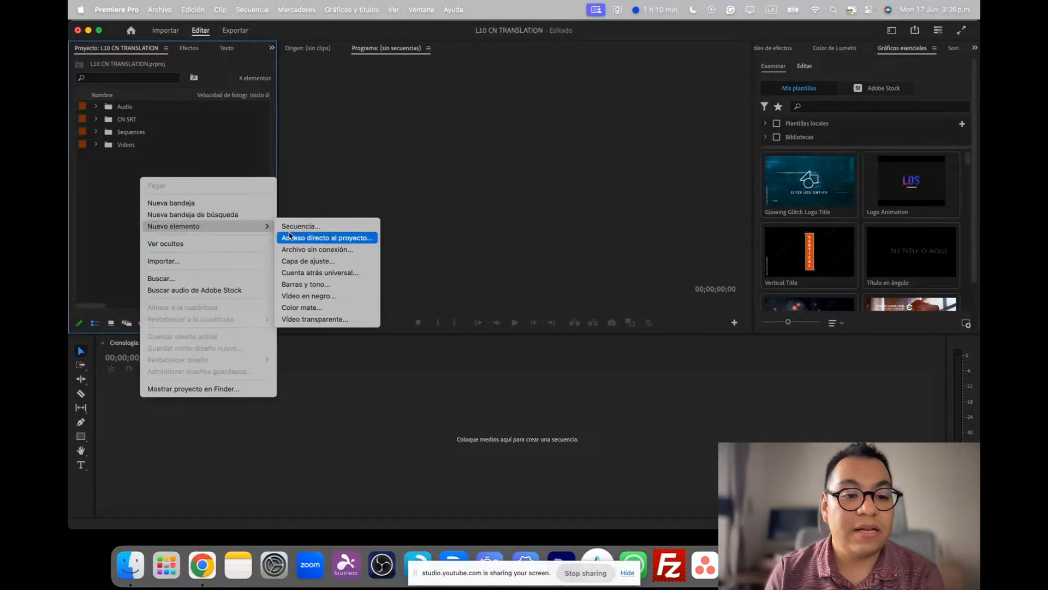
click(312, 226)
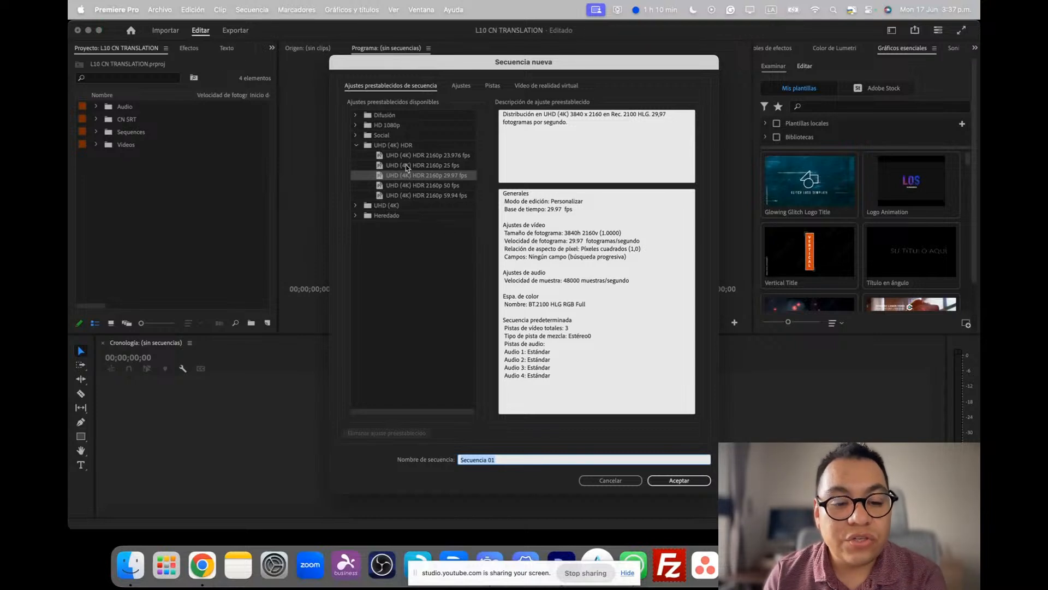
click(356, 146)
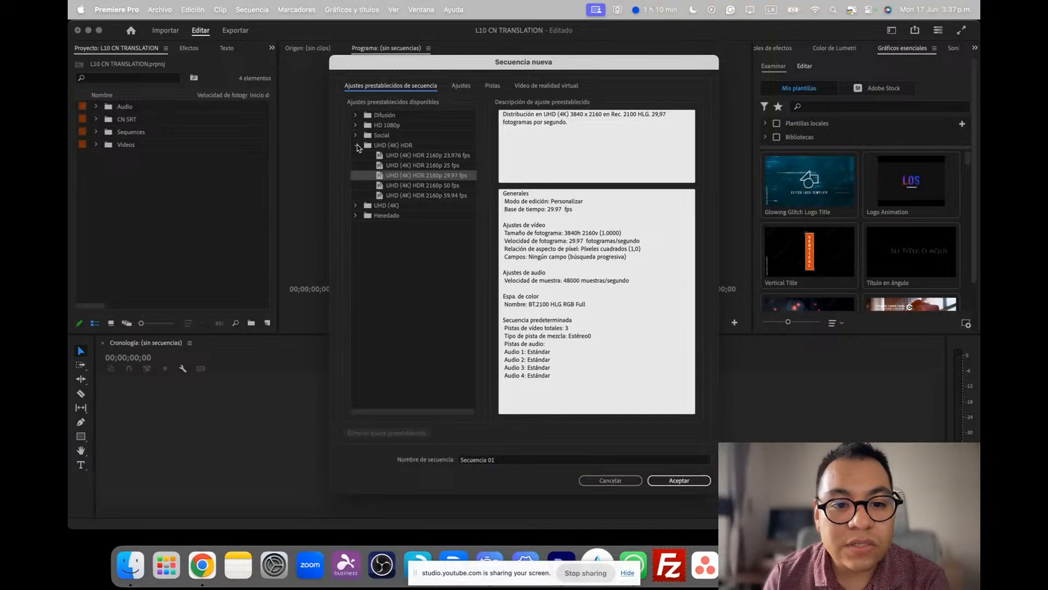
click(356, 125)
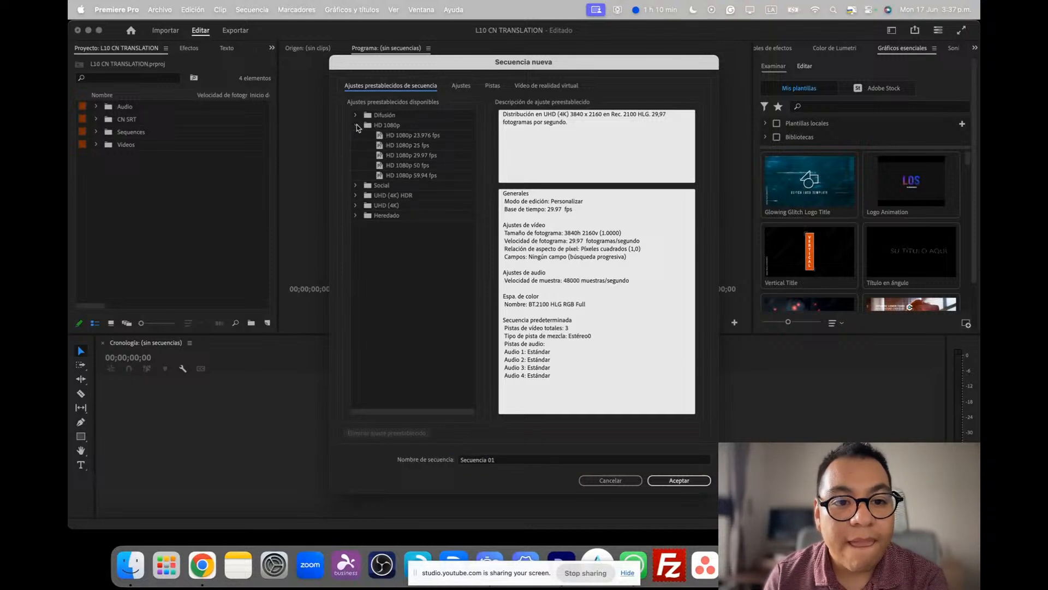
click(423, 175)
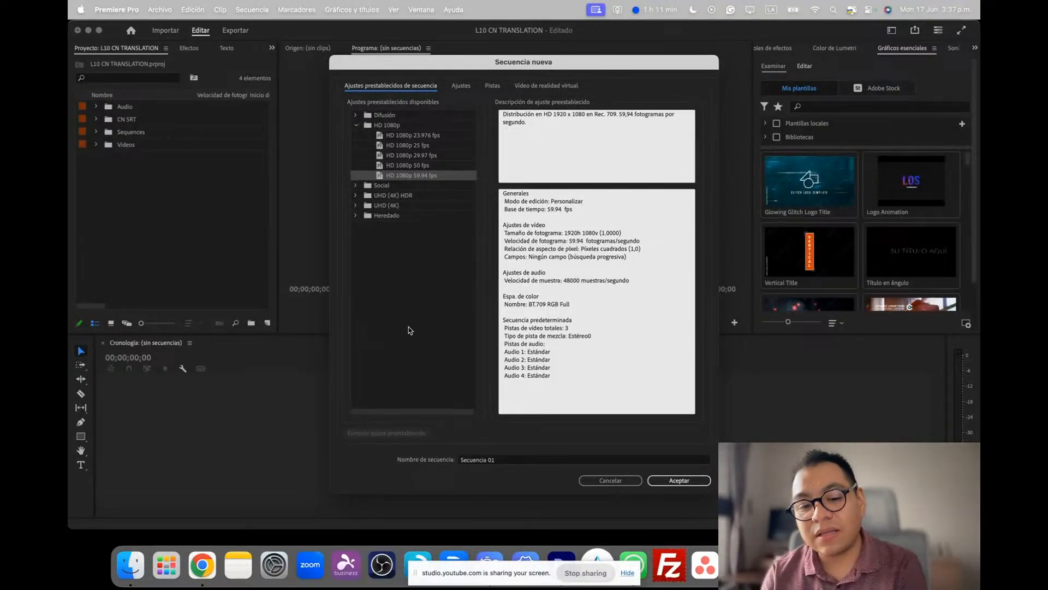
Create the sequence with the name CN - DCIG - L10 - LT01 and move it into the Sequences bin
click(509, 461)
triple_click(509, 462)
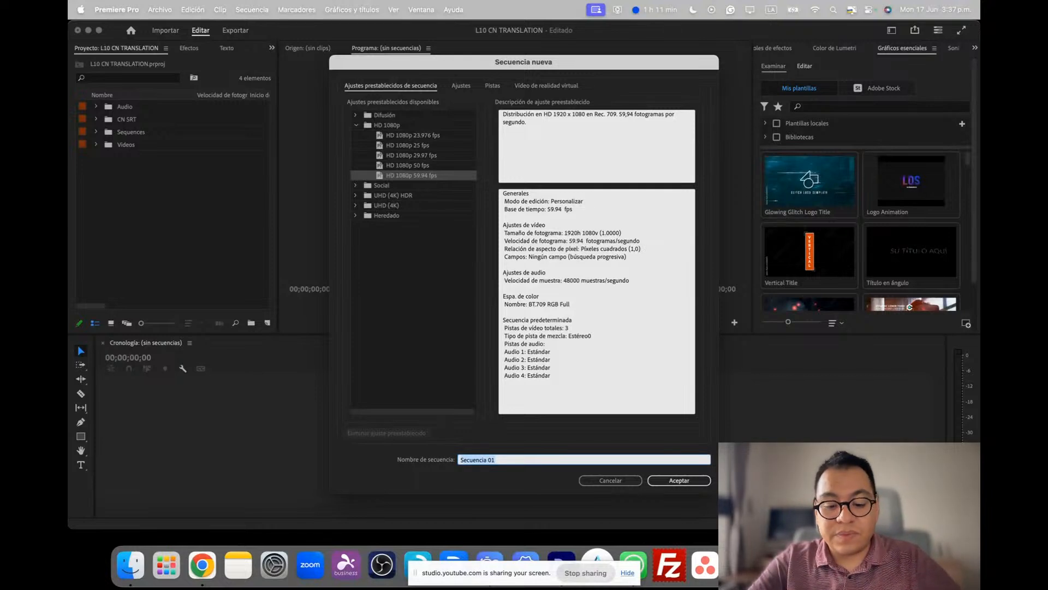
text(CN -)
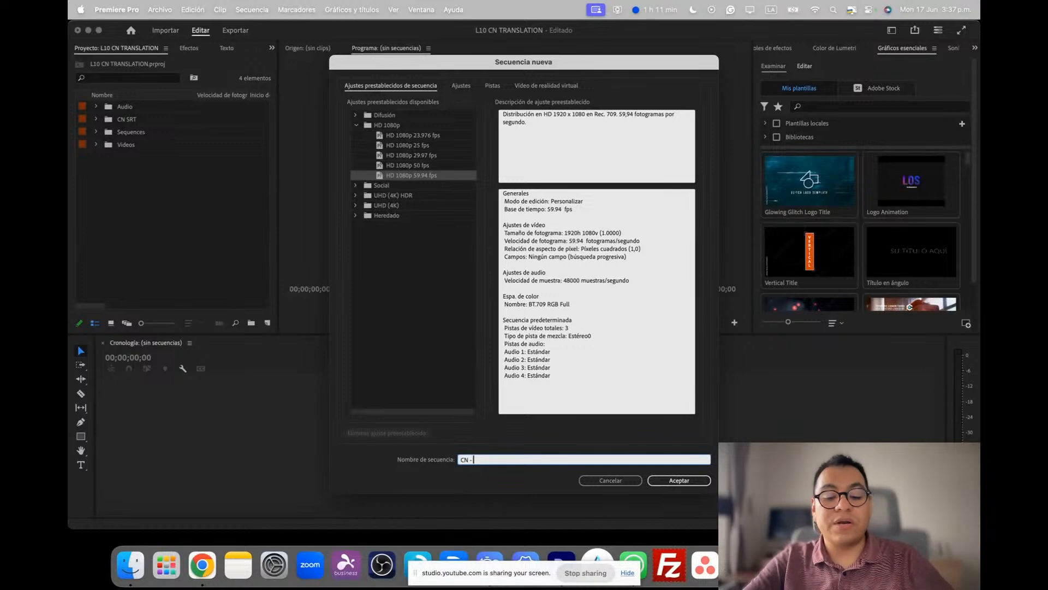
text( DCIG)
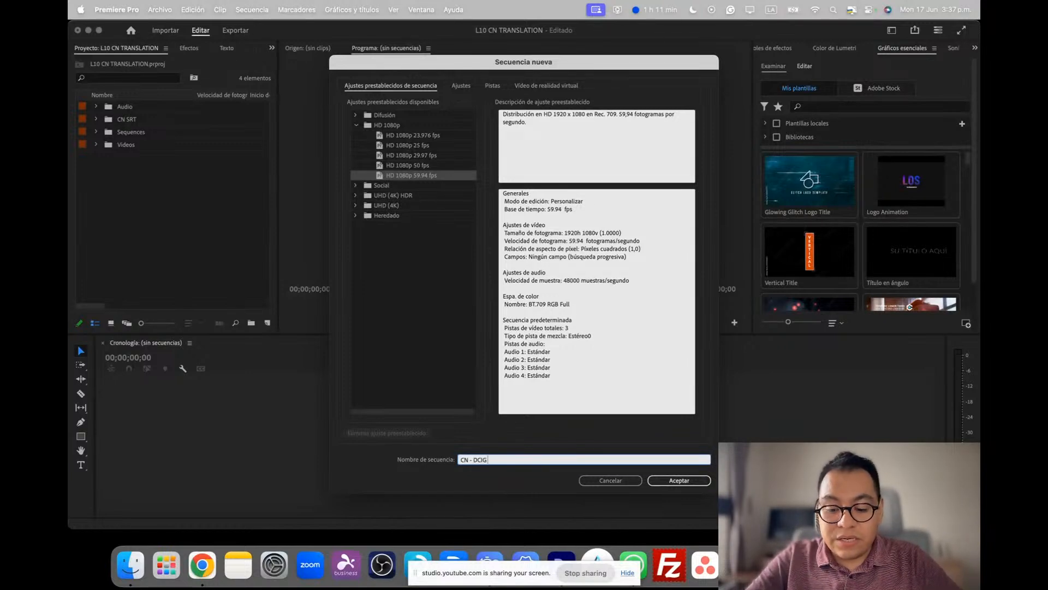
text( - L10- LT01)
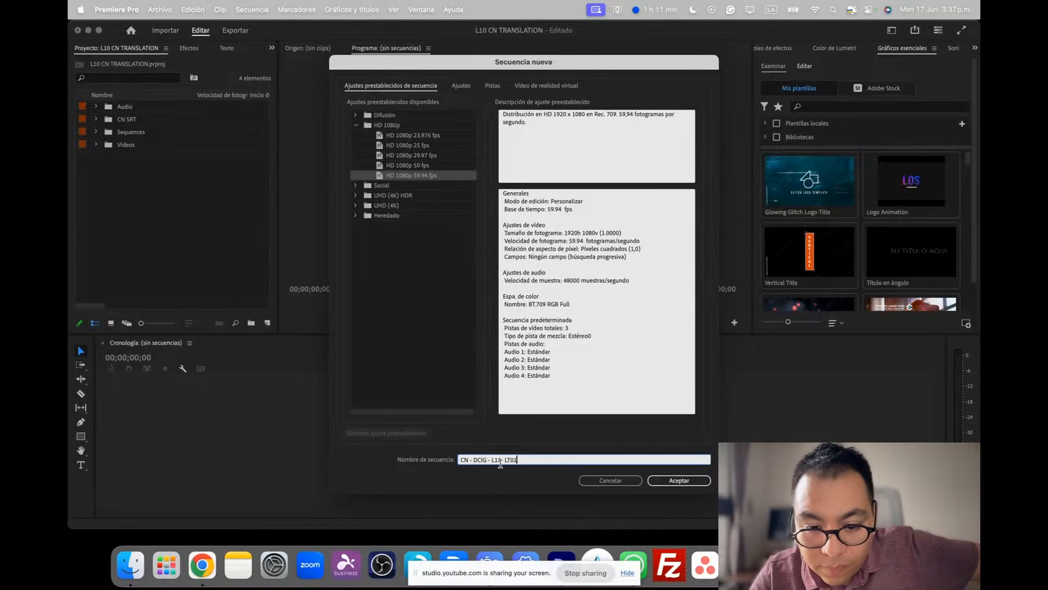
click(501, 459)
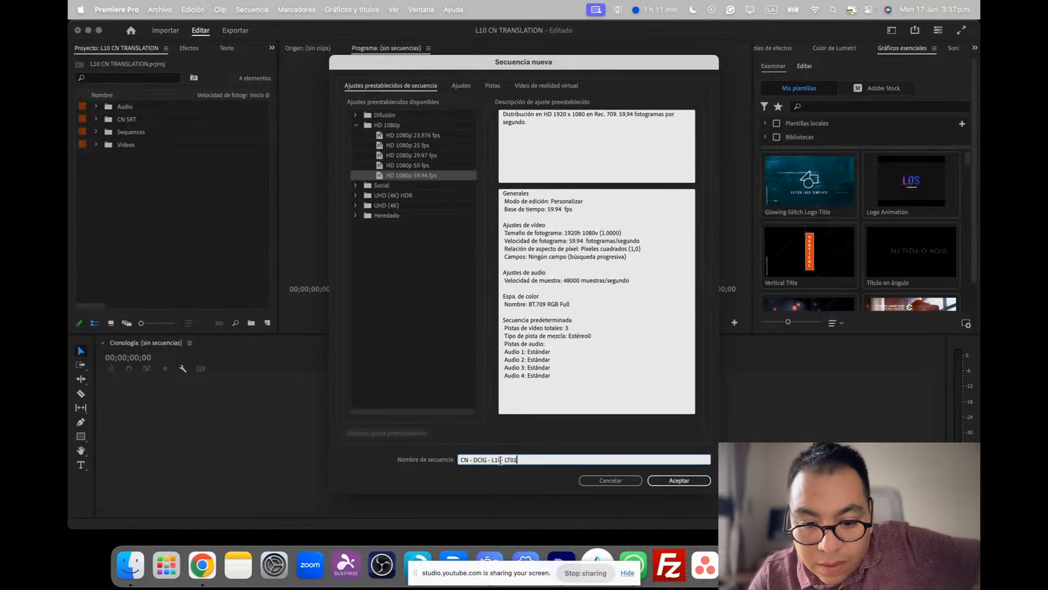
click(669, 484)
drag(131, 158, 130, 134)
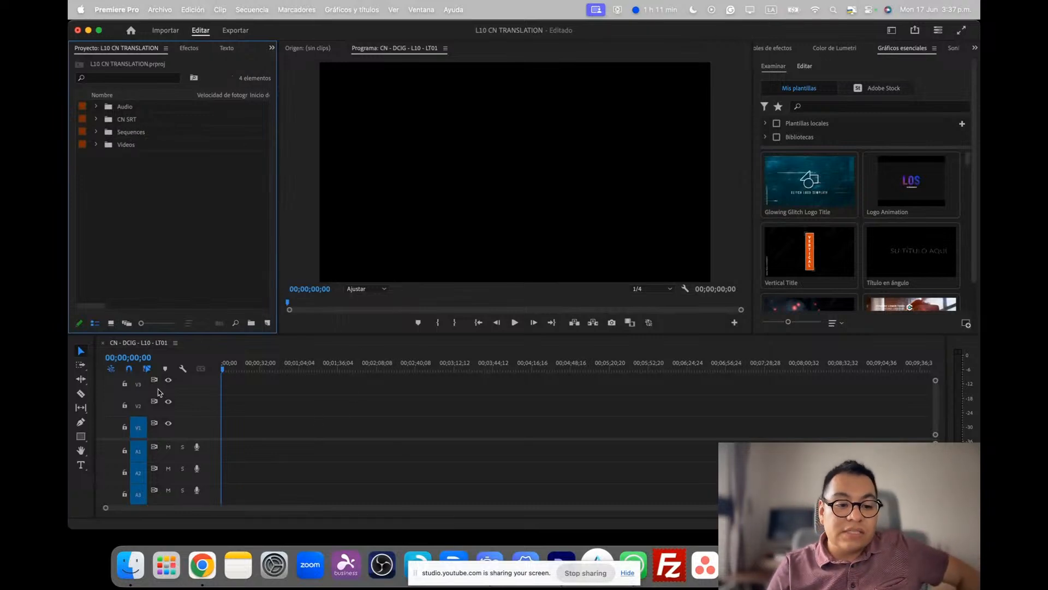
click(143, 345)
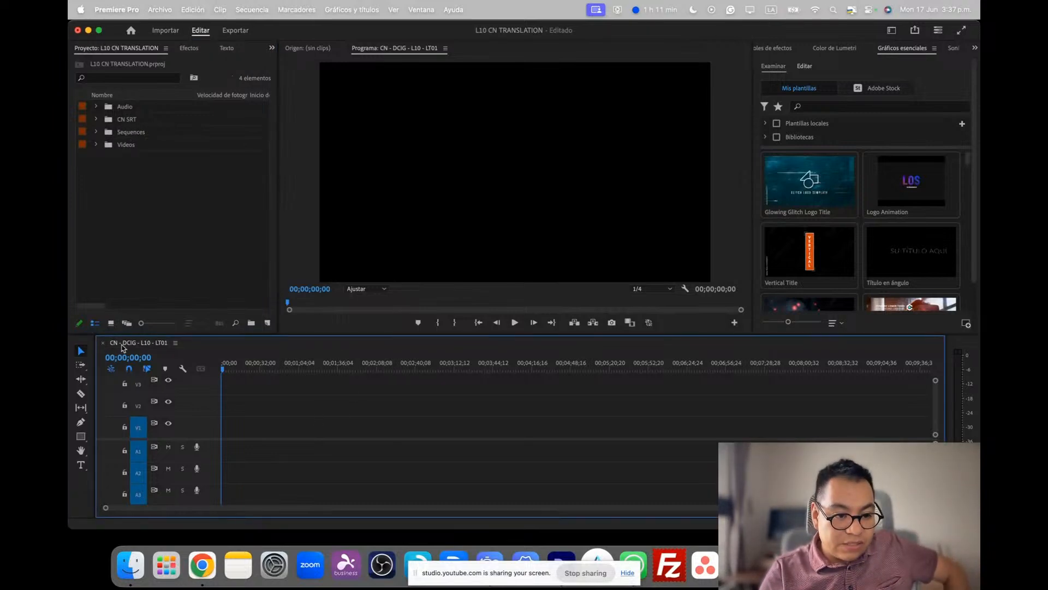
Place the EN - DCIG - L10 - LT01 video at the start of track V1, changing the sequence settings to match the clip
click(97, 145)
click(141, 160)
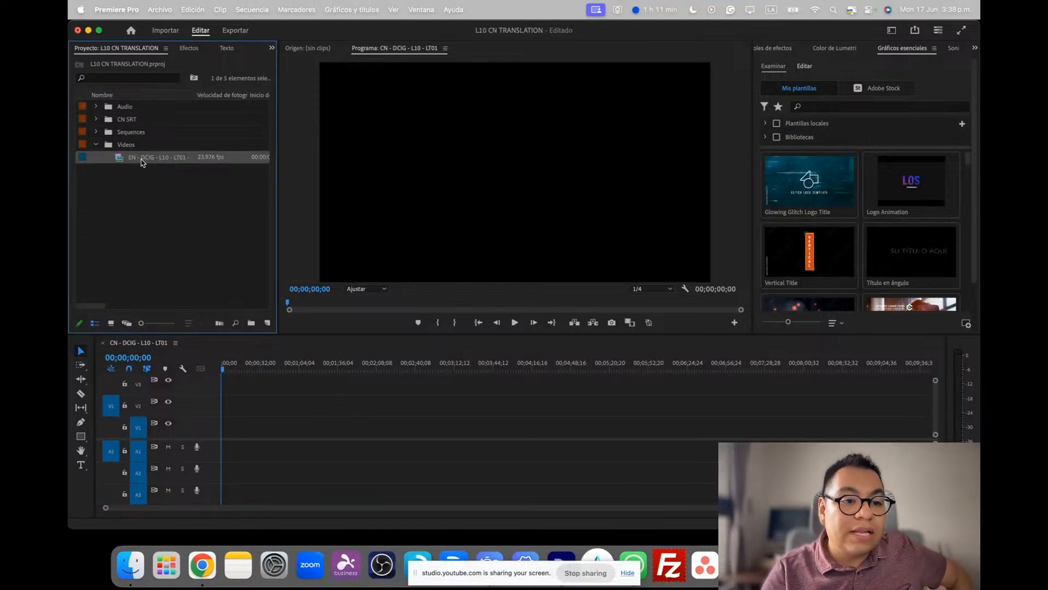
drag(142, 163, 222, 442)
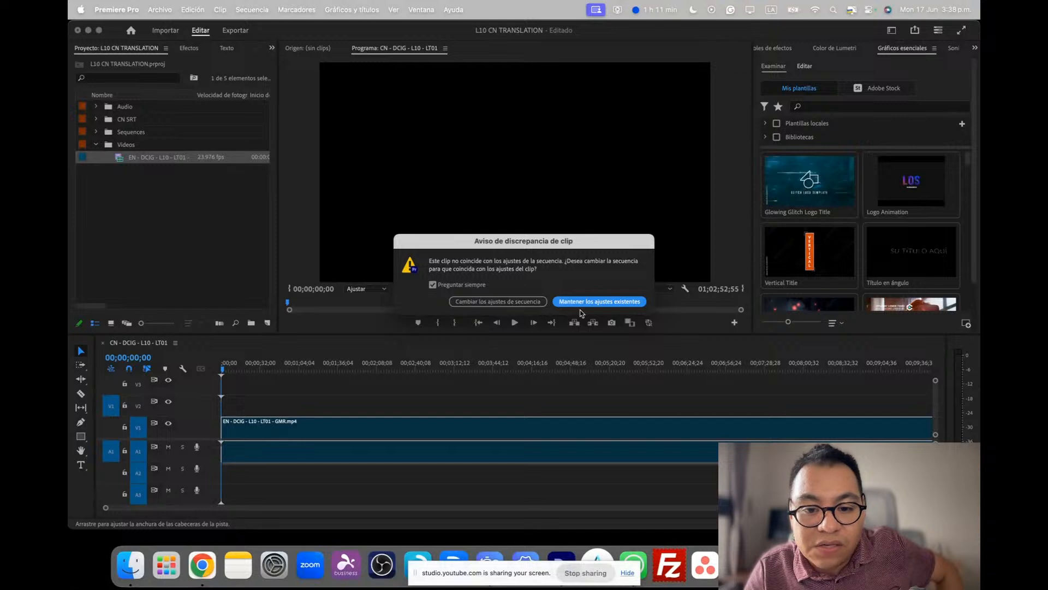
click(490, 303)
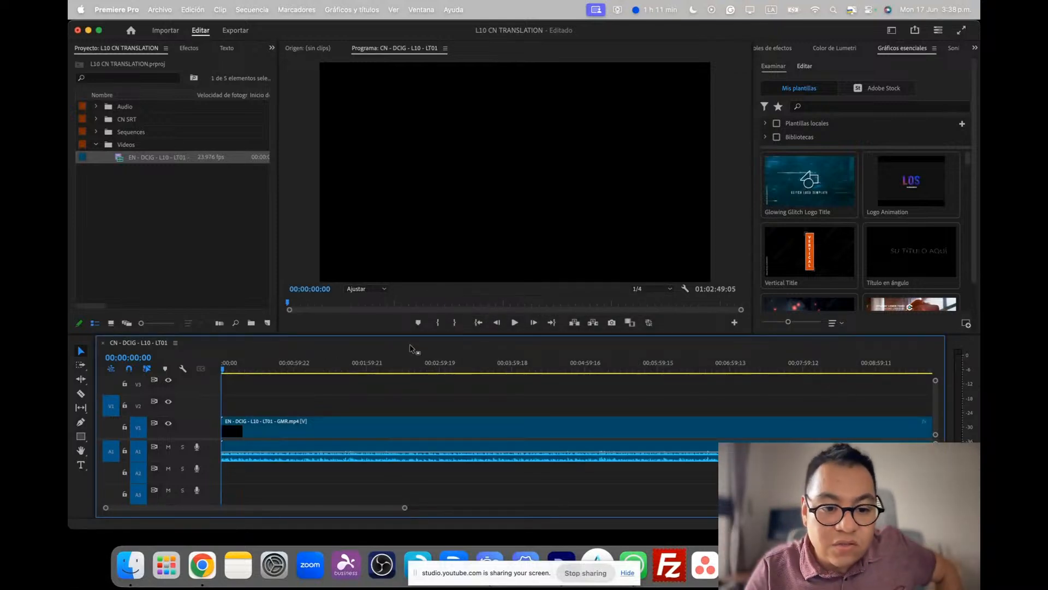
click(381, 370)
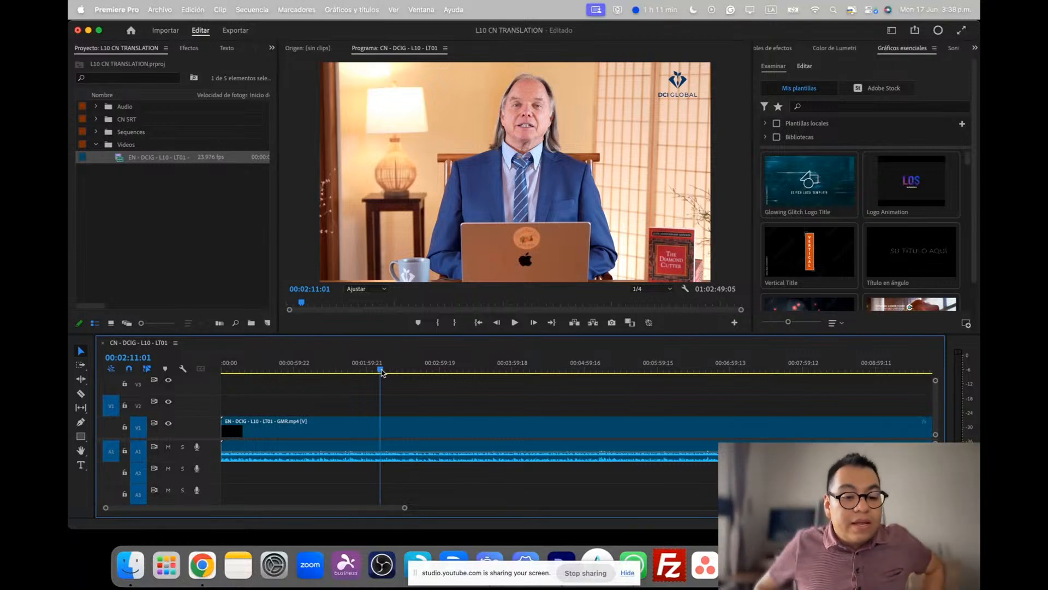
Add the CN SRT file to the timeline as a new subtitle track, starting at its source timecode with no style, and preview the captions
scroll(325, 428, up, 1)
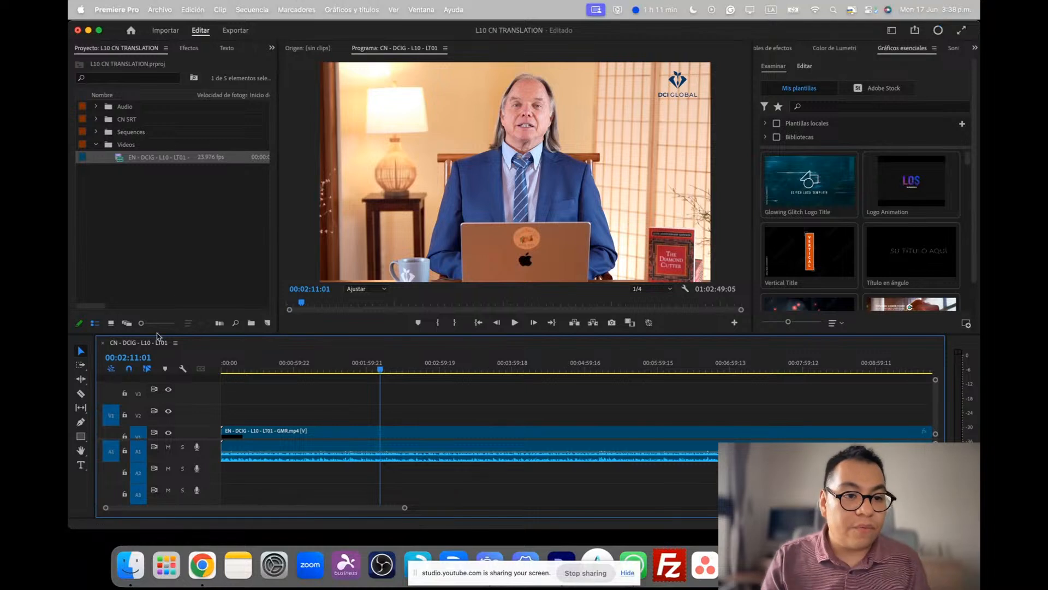
click(96, 120)
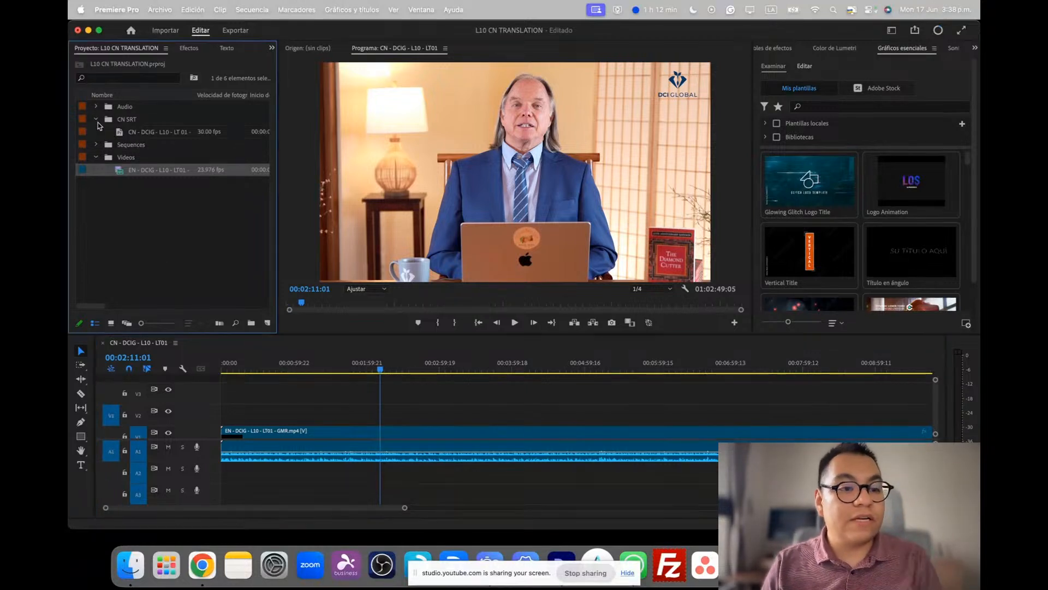
click(144, 133)
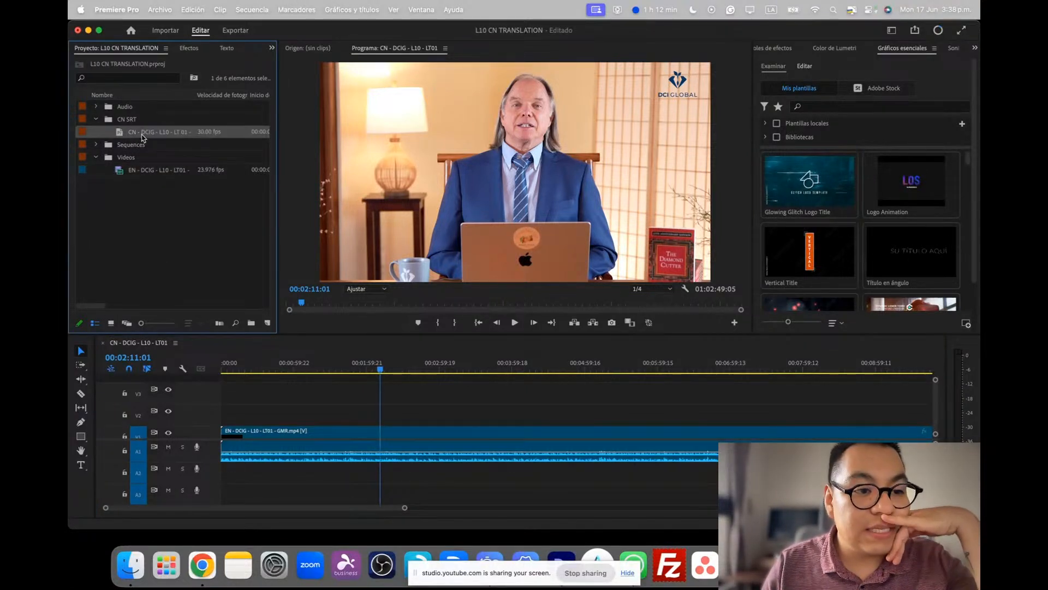
drag(143, 136, 260, 410)
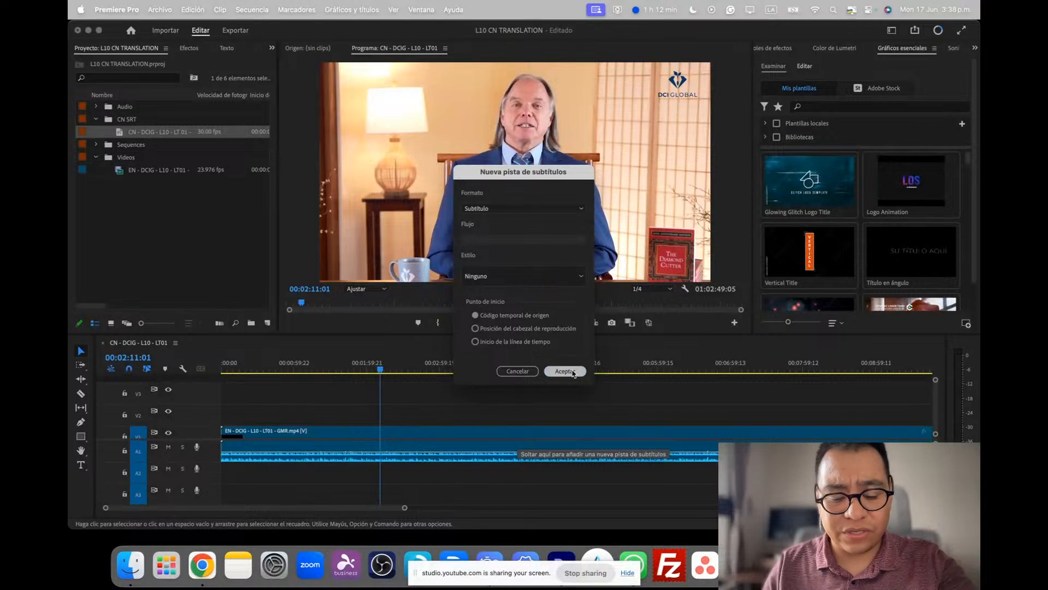
key(Return)
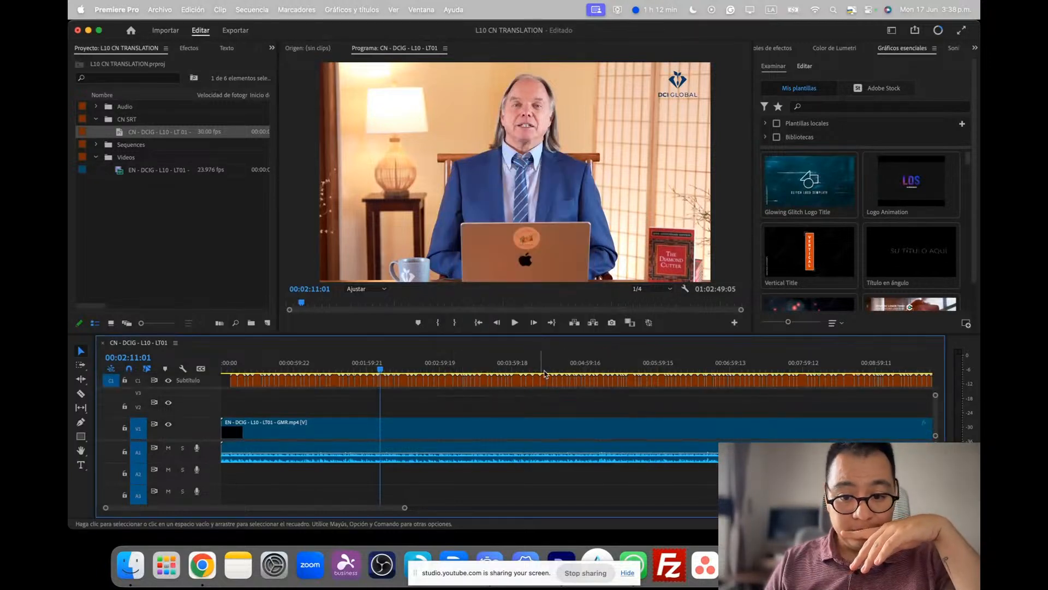
drag(265, 373, 318, 368)
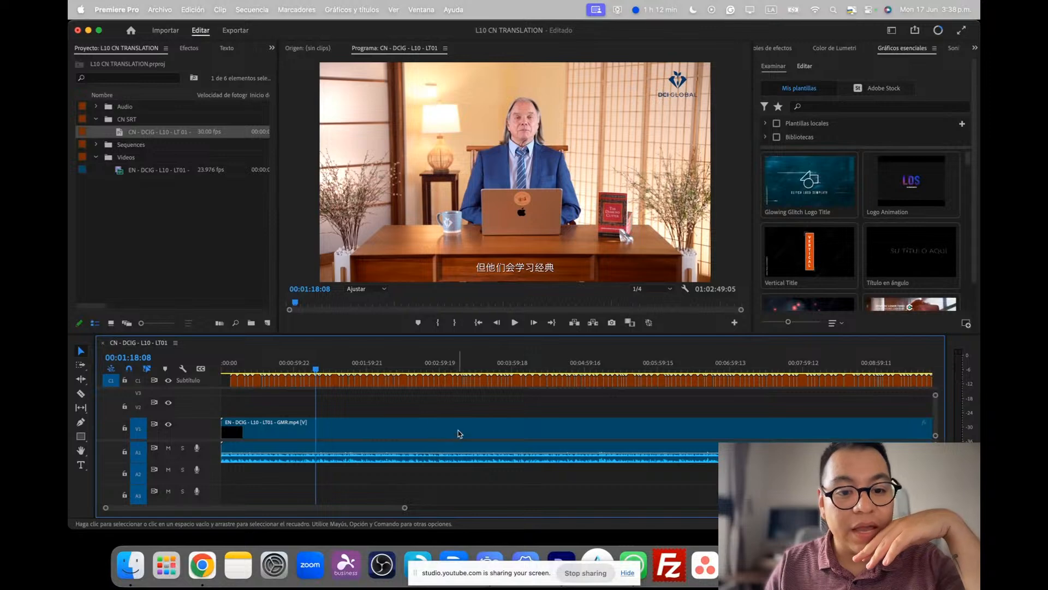
Select all captions on the subtitle track and set their font to Tensentype ZhiHei GB18030 W3
mouse_move(405, 509)
mouse_down()
mouse_move(922, 509)
mouse_move(606, 528)
mouse_move(917, 515)
mouse_up()
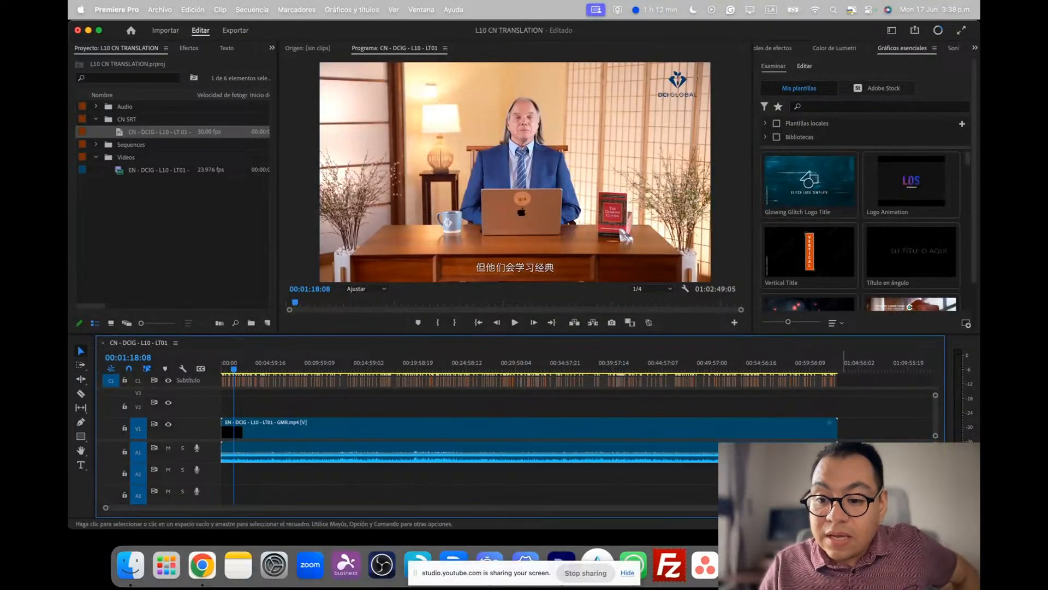
drag(857, 382, 195, 374)
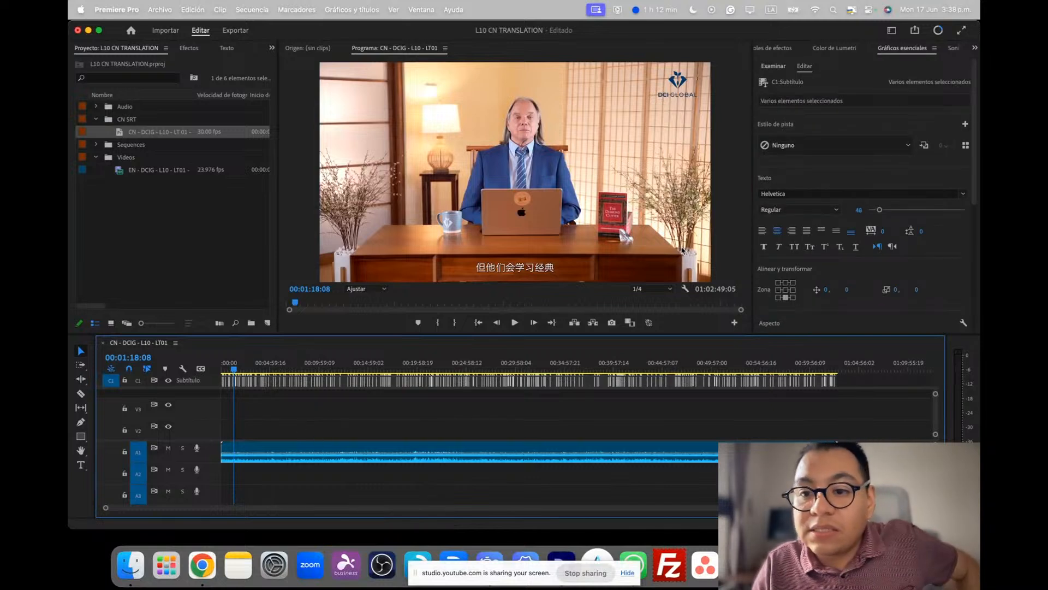
click(819, 194)
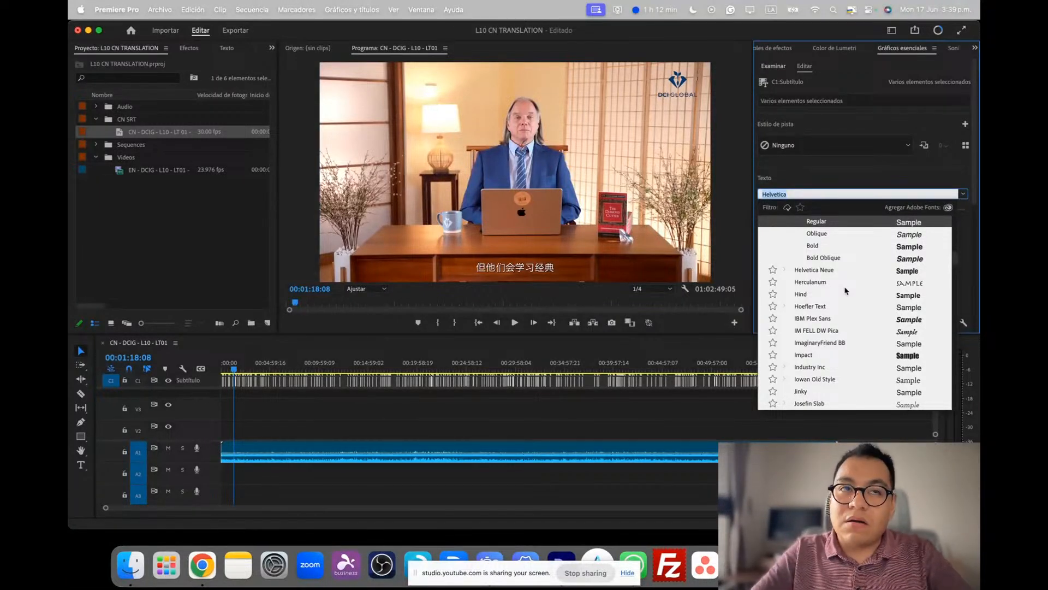
text(TE)
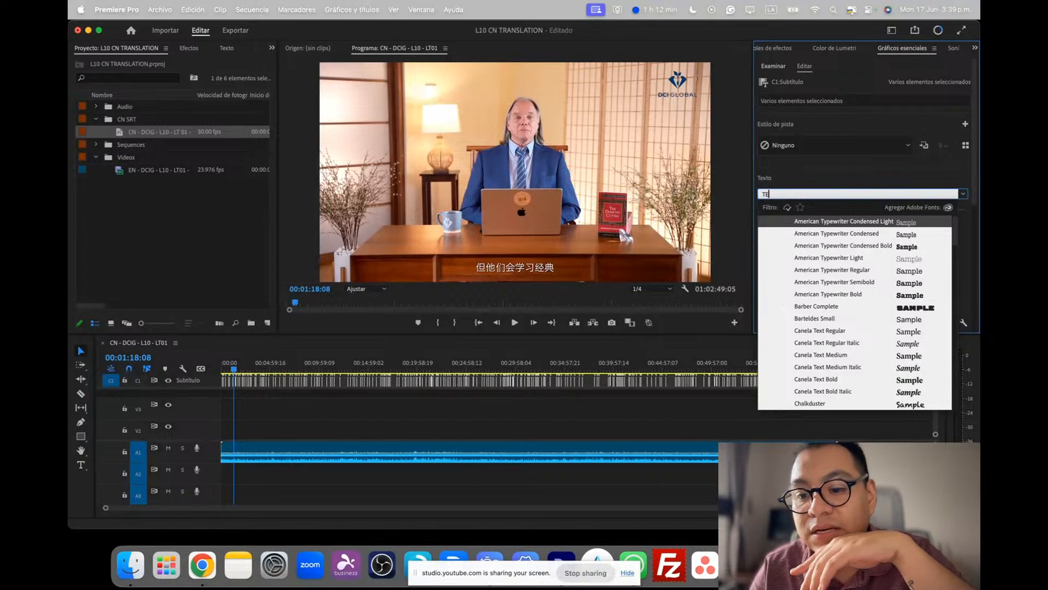
text(N)
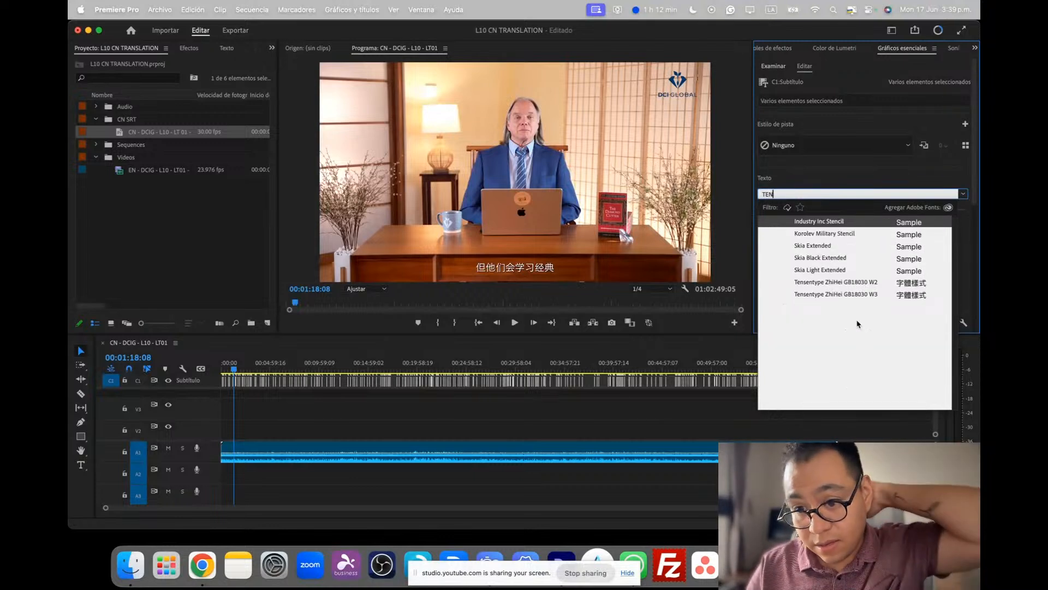
click(828, 283)
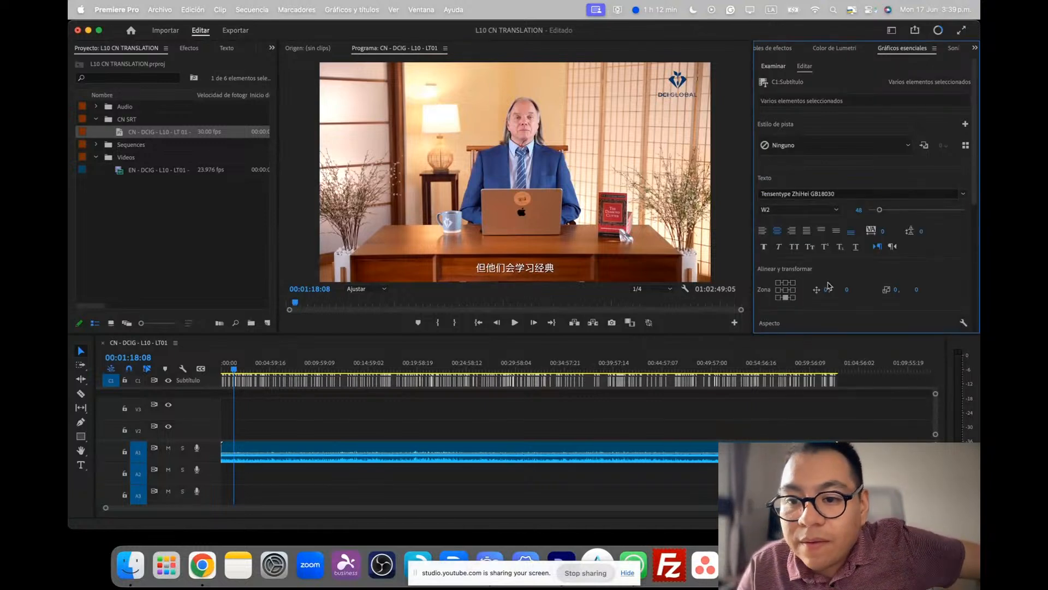
click(804, 208)
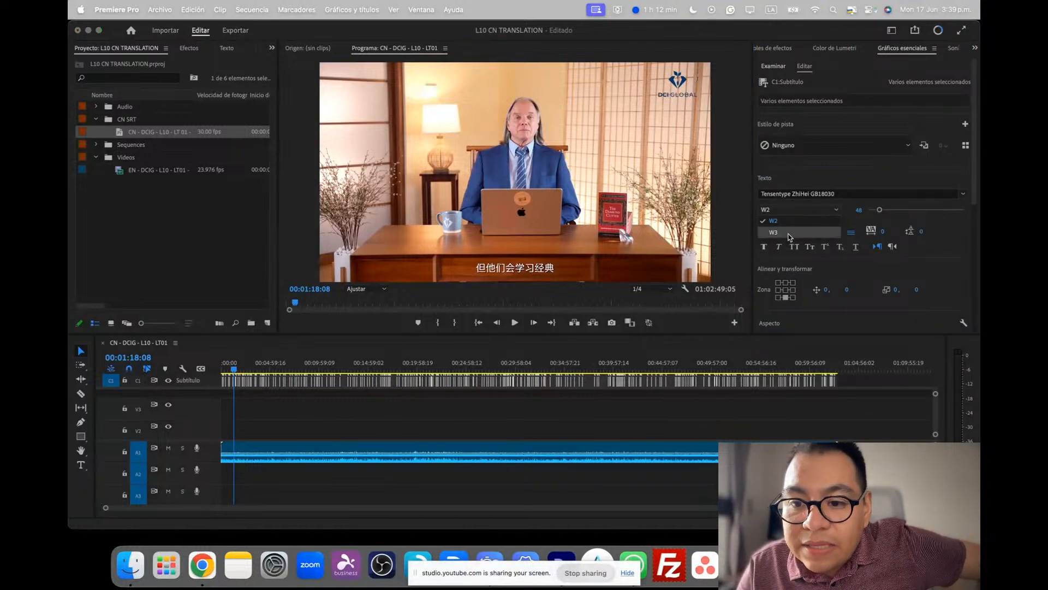
click(790, 236)
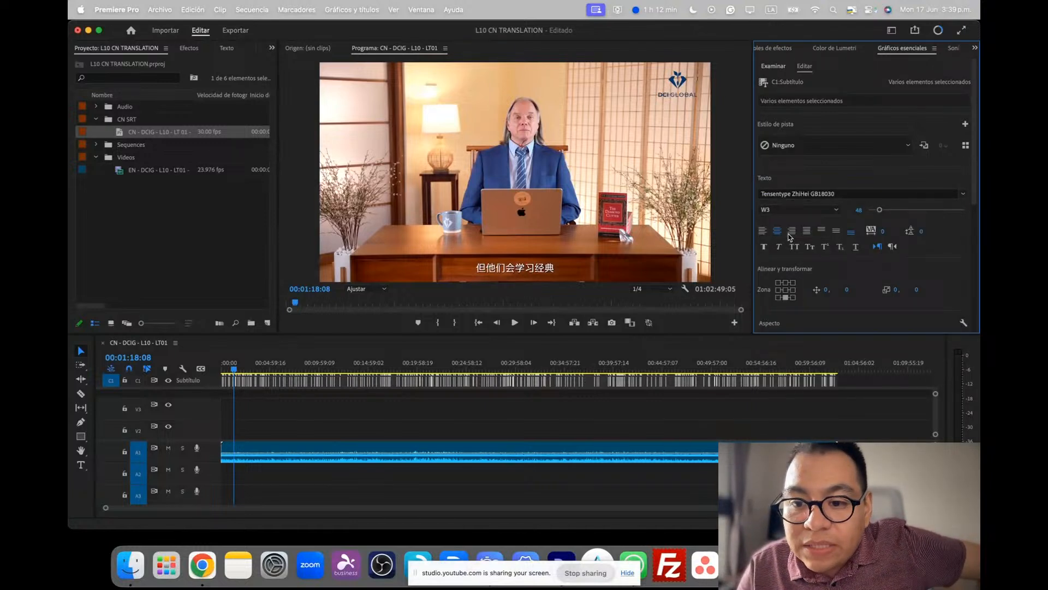
Apply faux bold to the selected captions and set their font size to 76
click(764, 248)
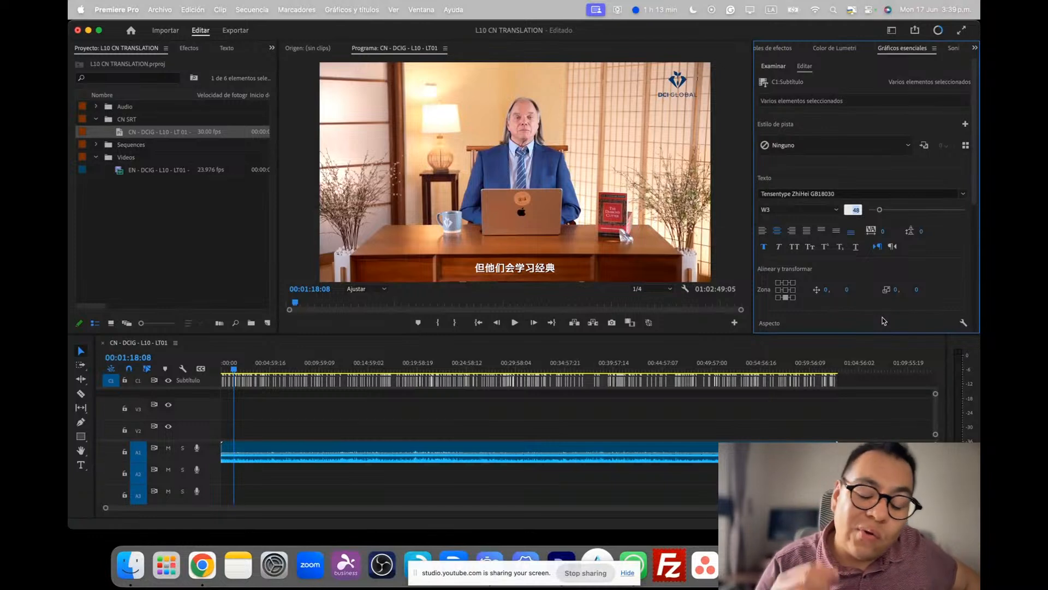
text(76)
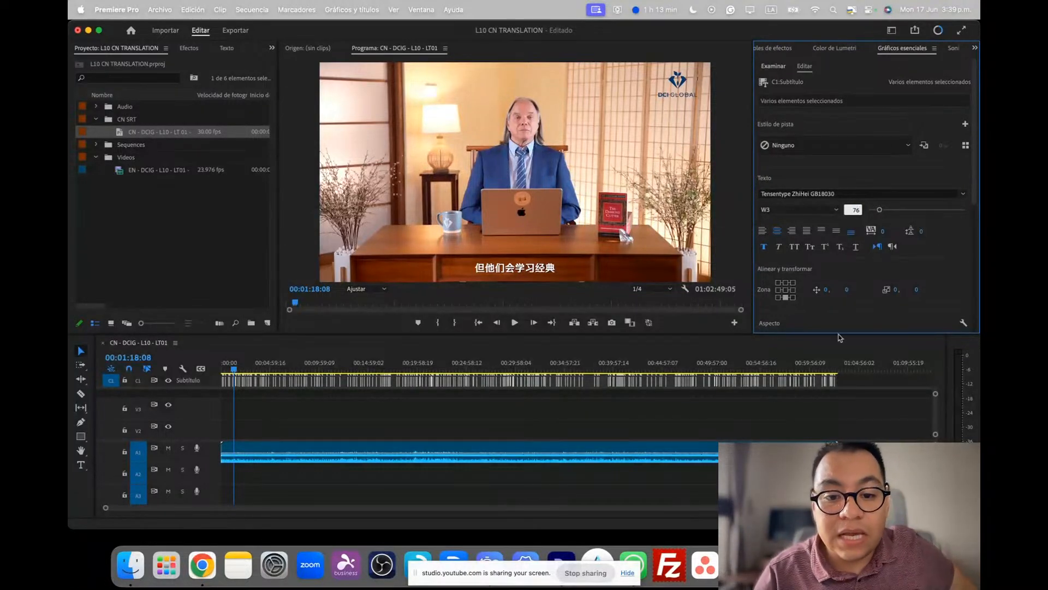
key(Return)
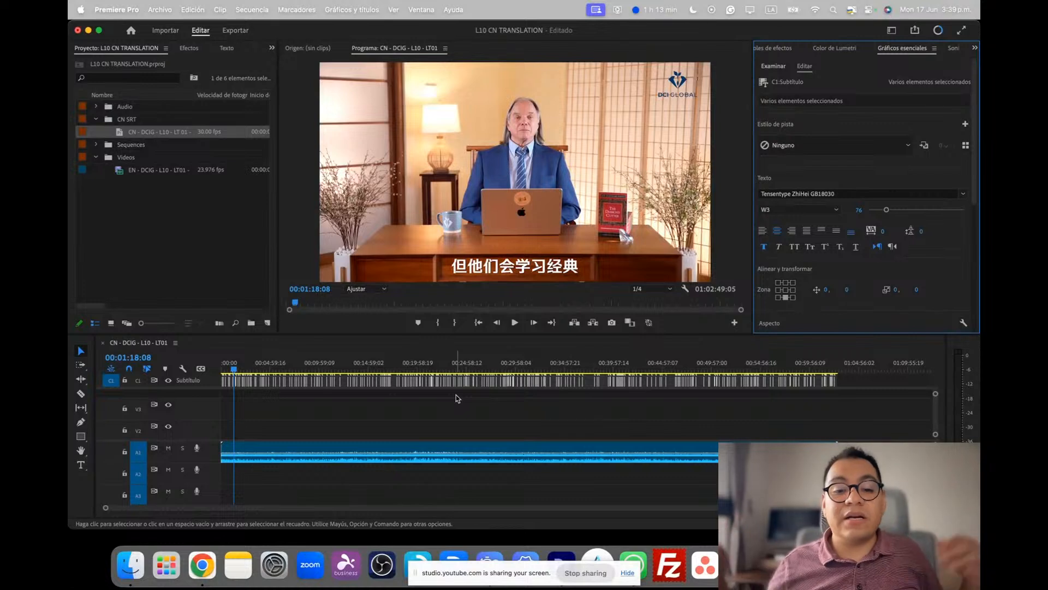
Examine the legibility and placement of the restyled captions over the video at several points between about 00:04:27 and 00:04:47
click(265, 368)
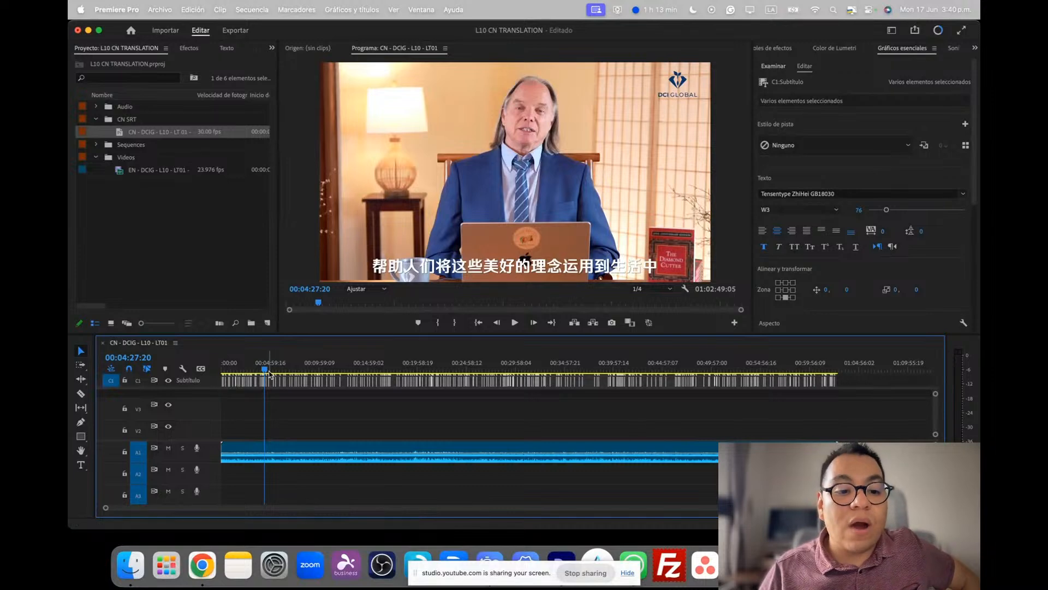
drag(264, 373, 268, 373)
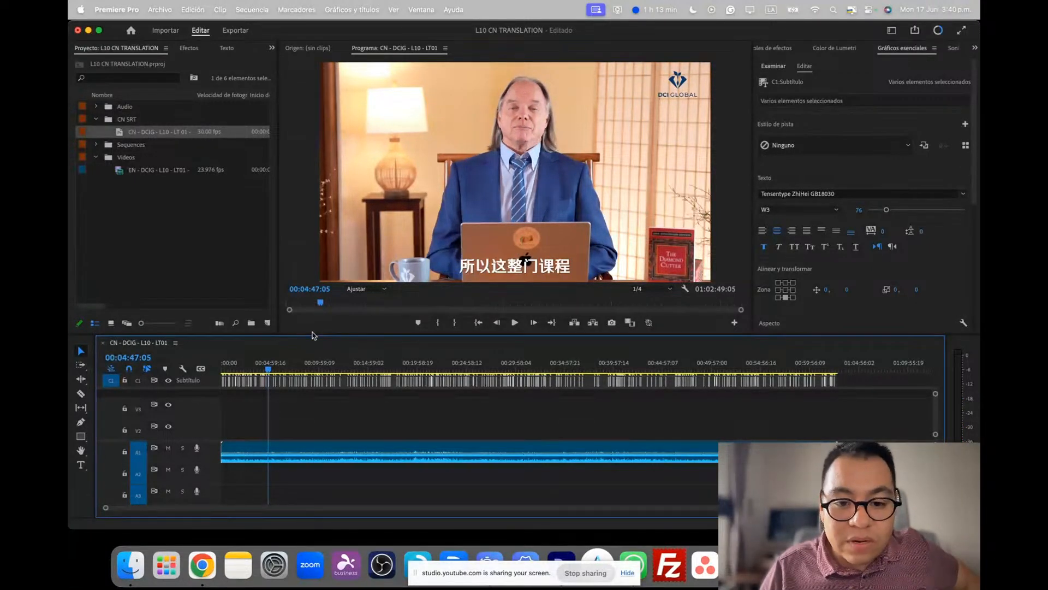
key(Left)
key(Left)
key(Left)
key(Left)
key(Left)
key(Left)
key(Left)
key(Left)
key(Left)
key(Left)
key(Left)
key(Left)
key(Left)
key(Left)
key(Left)
key(Left)
key(Left)
key(Left)
key(Left)
key(Left)
key(Left)
key(Left)
key(Left)
key(Left)
key(Left)
key(Left)
key(Left)
key(Left)
key(Left)
key(Left)
key(Left)
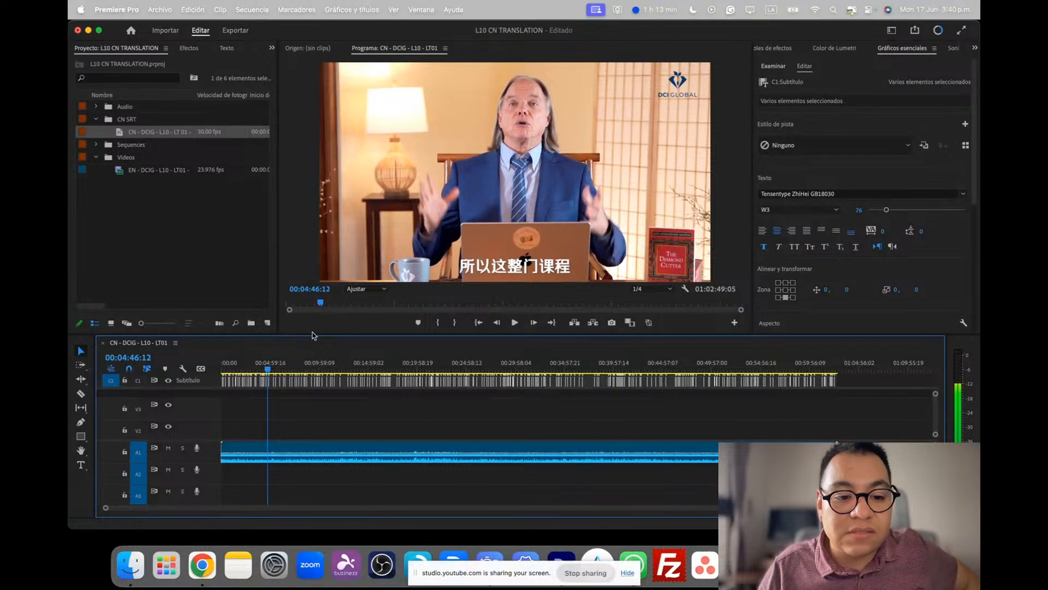
key(Left)
key(Left)
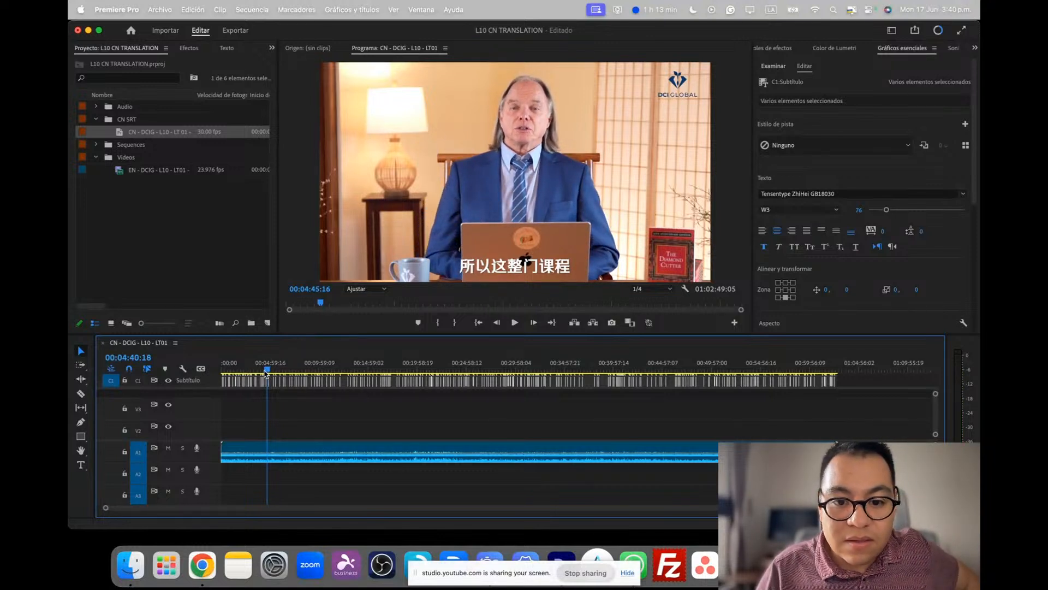
drag(267, 370, 267, 372)
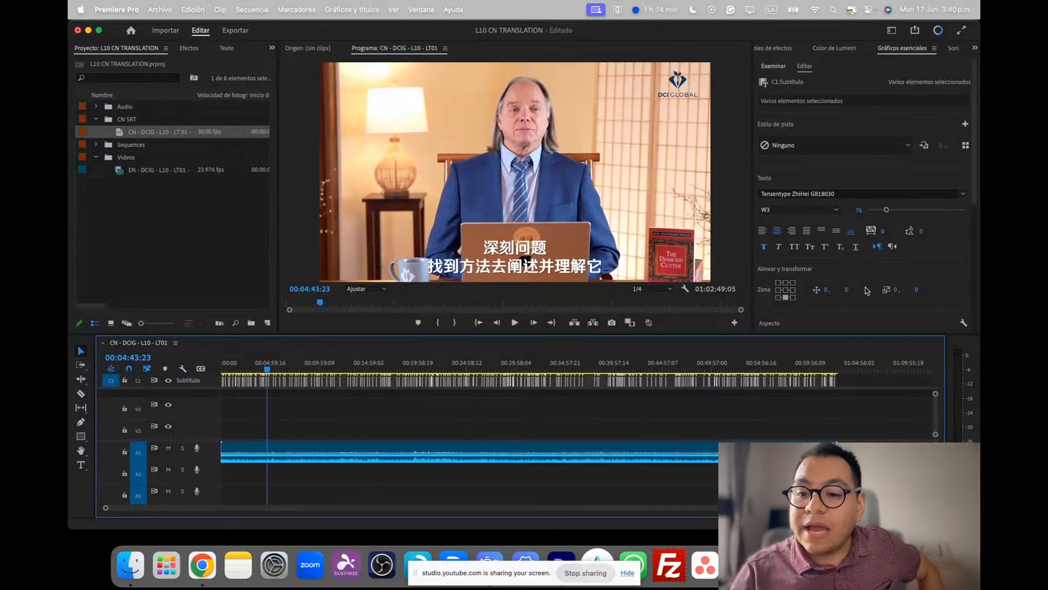
Try a black stroke on the selected captions, positioned at Centro with a width of 10
scroll(863, 292, down, 10)
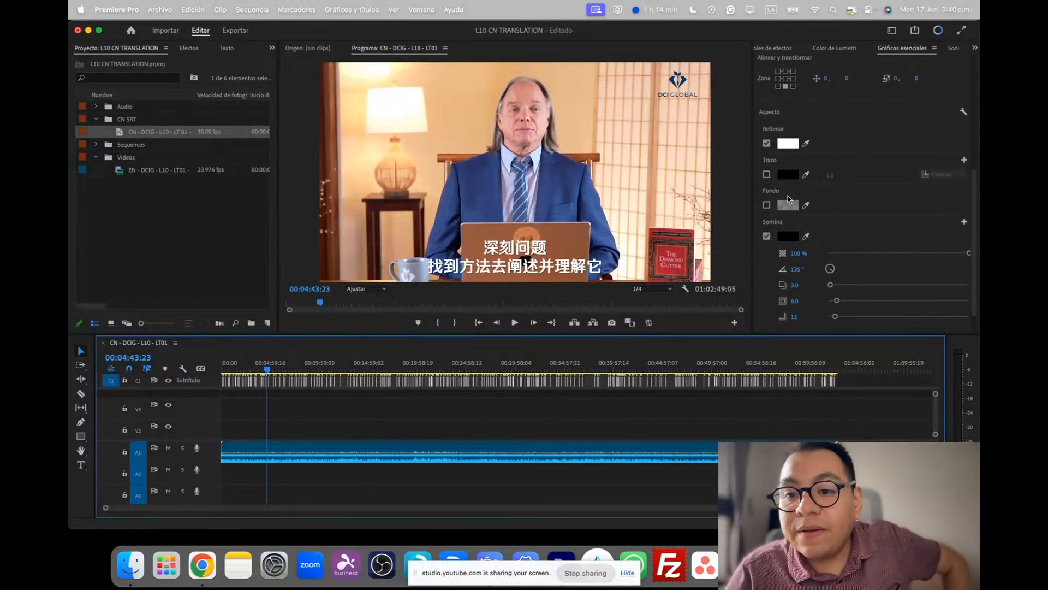
click(766, 174)
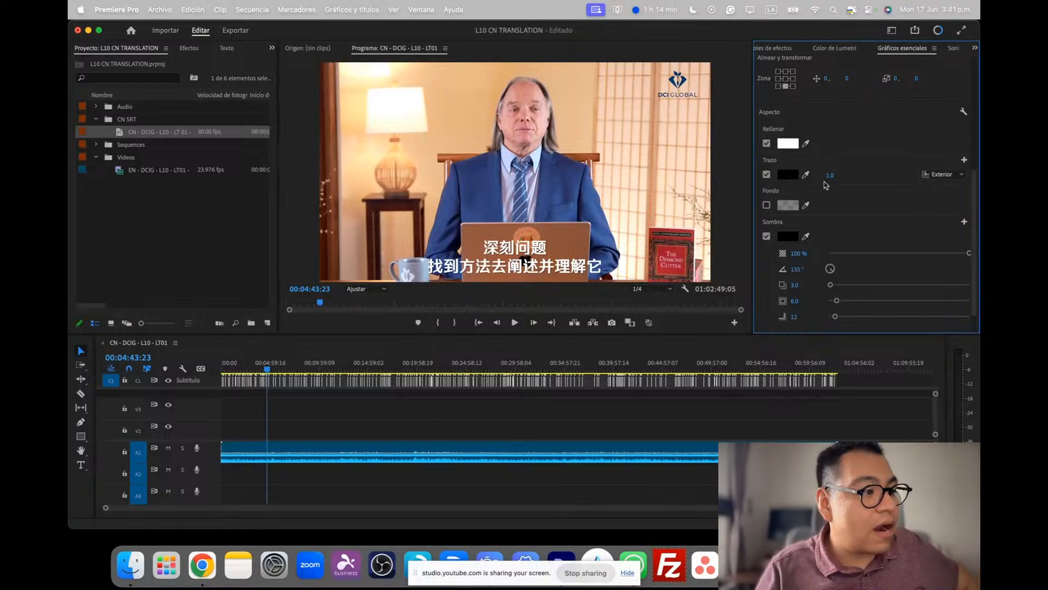
click(955, 175)
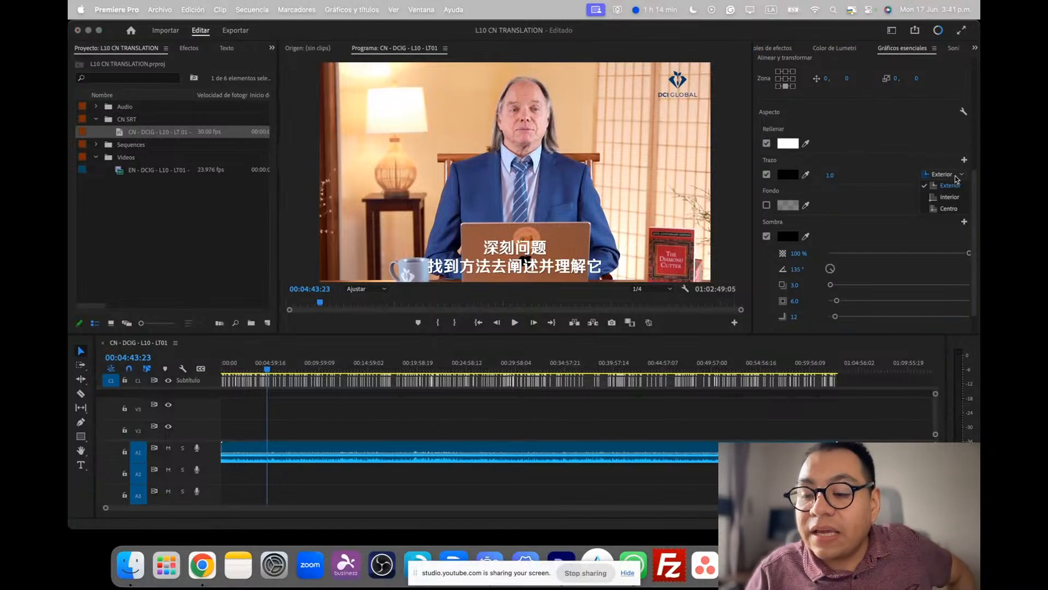
click(950, 209)
click(831, 177)
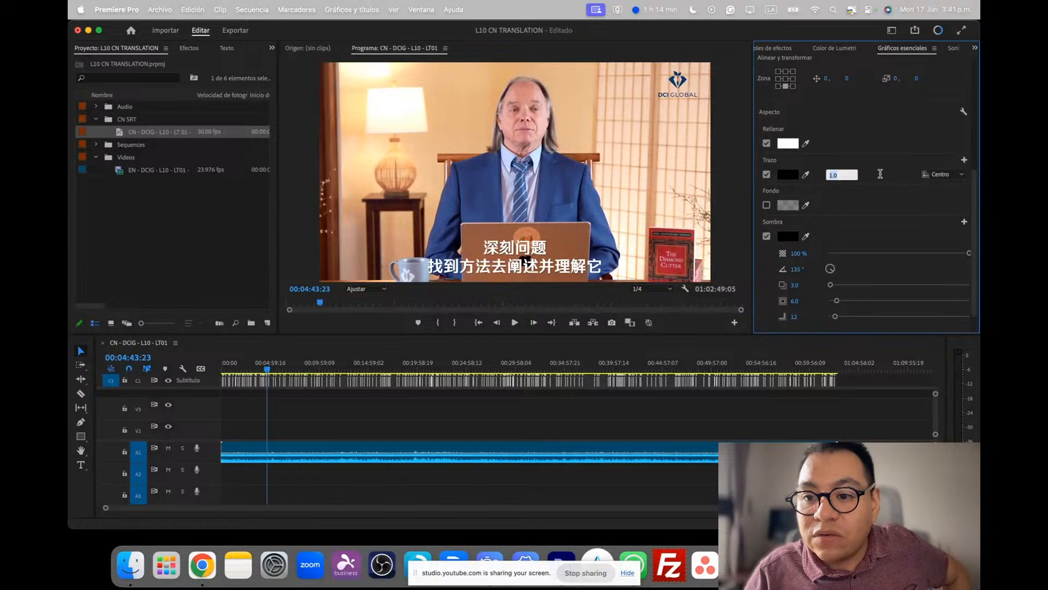
text(10)
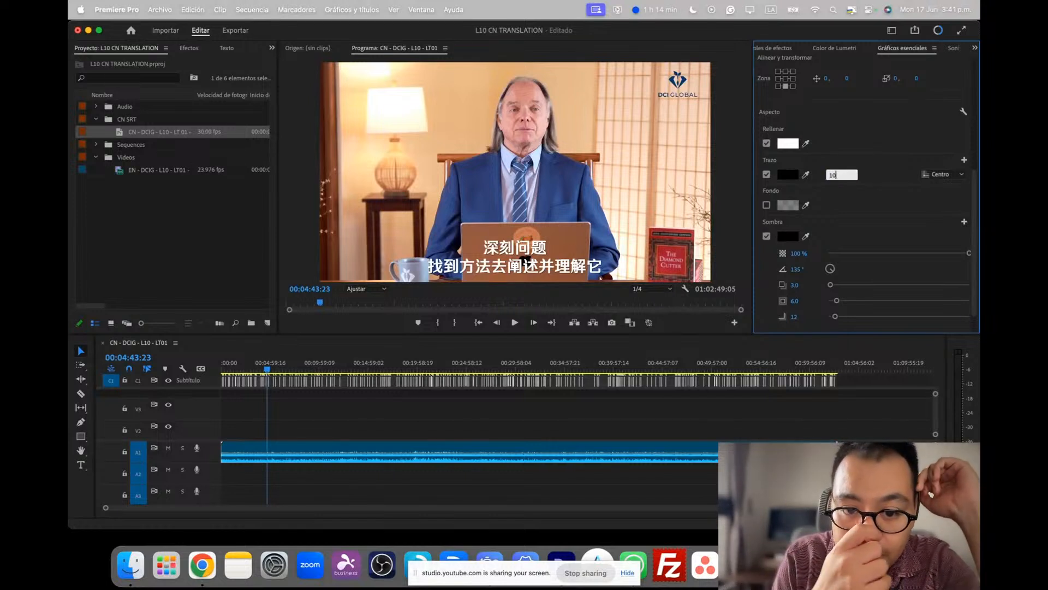
key(Return)
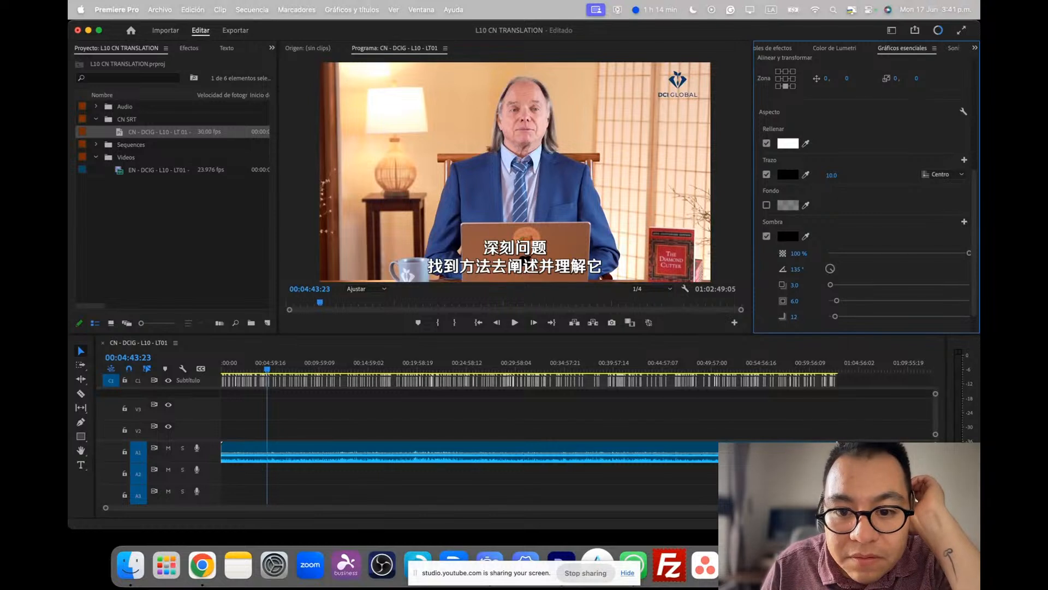
Try a caption stroke width of 15, and turn the stroke off again
click(831, 176)
text(15)
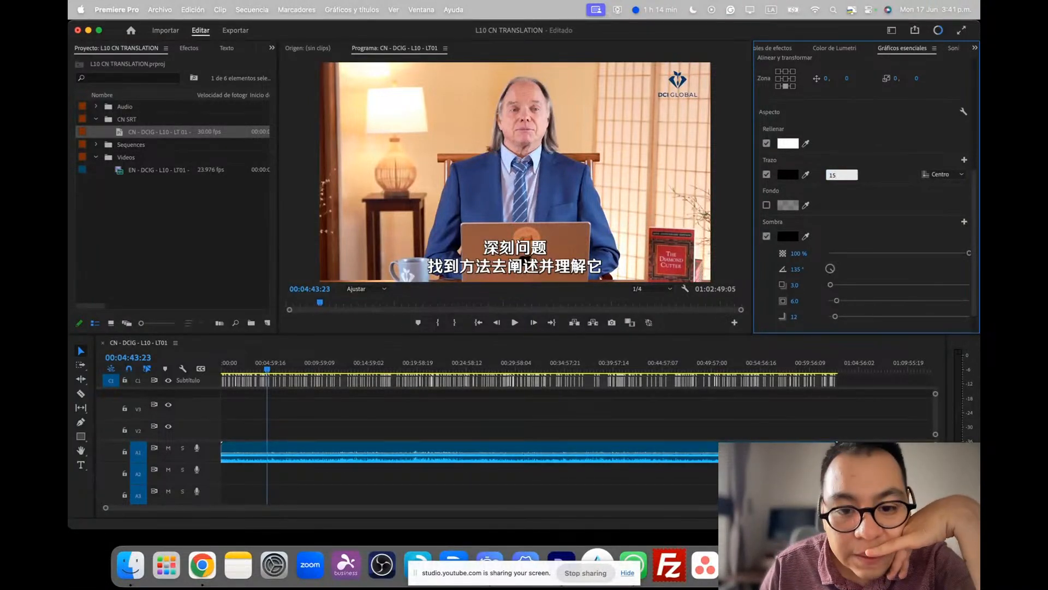
key(Return)
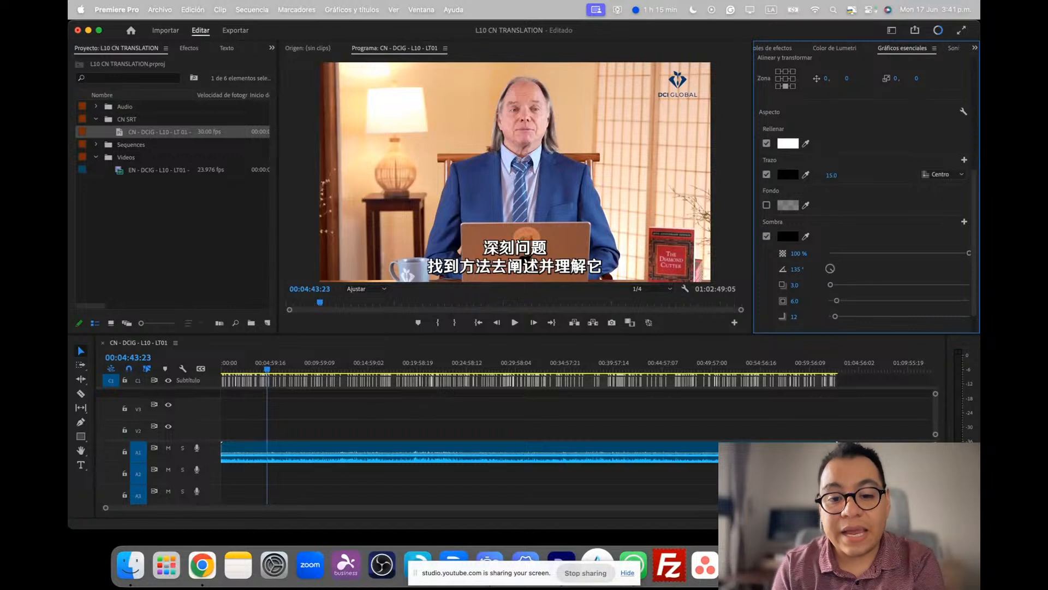
click(766, 175)
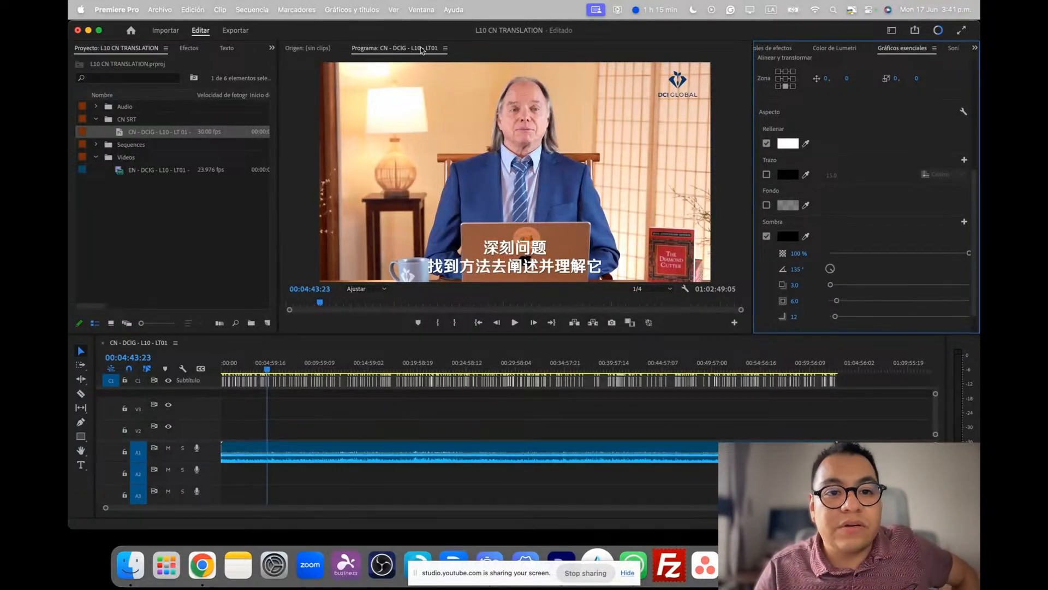
Examine the captions without a stroke in an enlarged video preview at 00:04:43:23 and 00:23:39:14
click(481, 51)
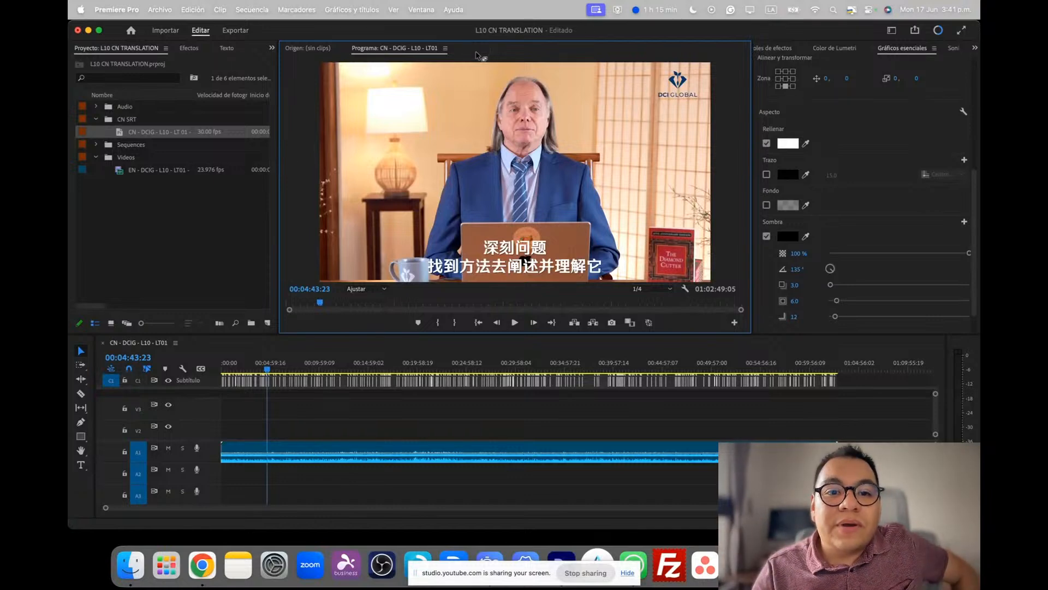
key(grave)
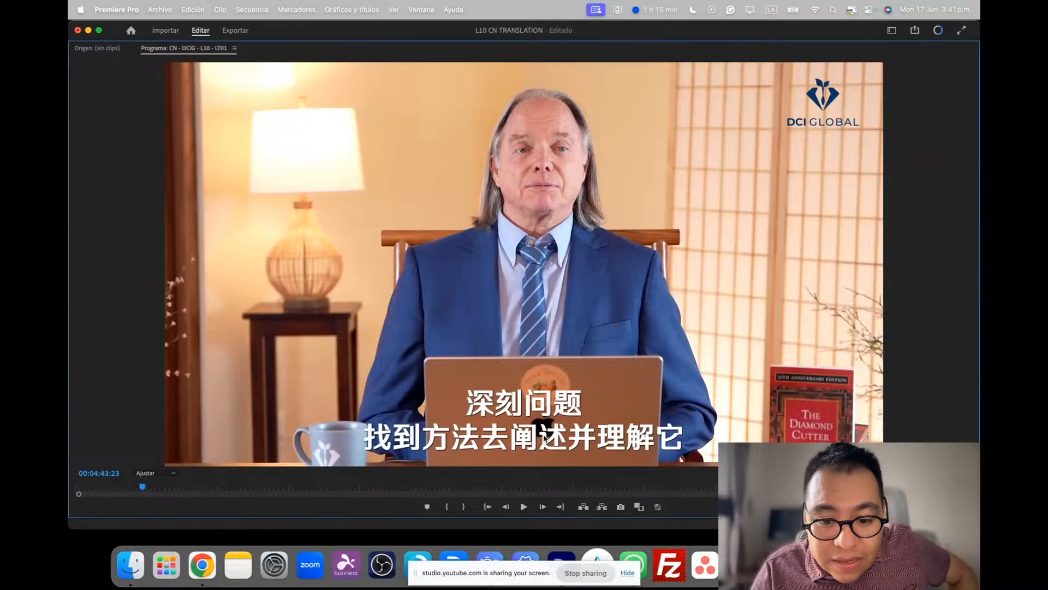
click(413, 487)
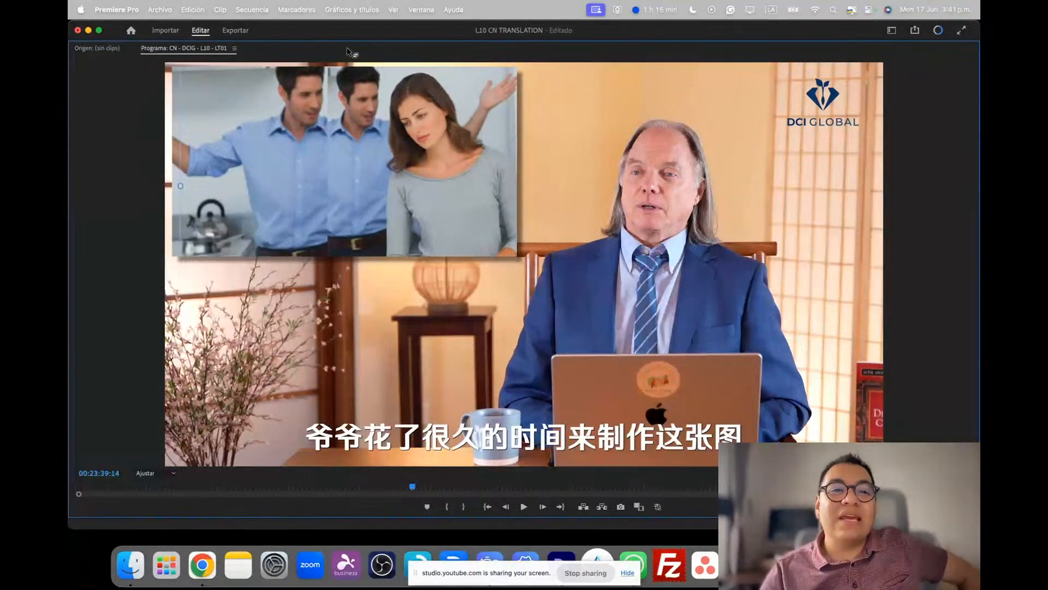
Turn the black caption stroke back on and inspect the result at 00:23:39:14 in an enlarged video preview
key(grave)
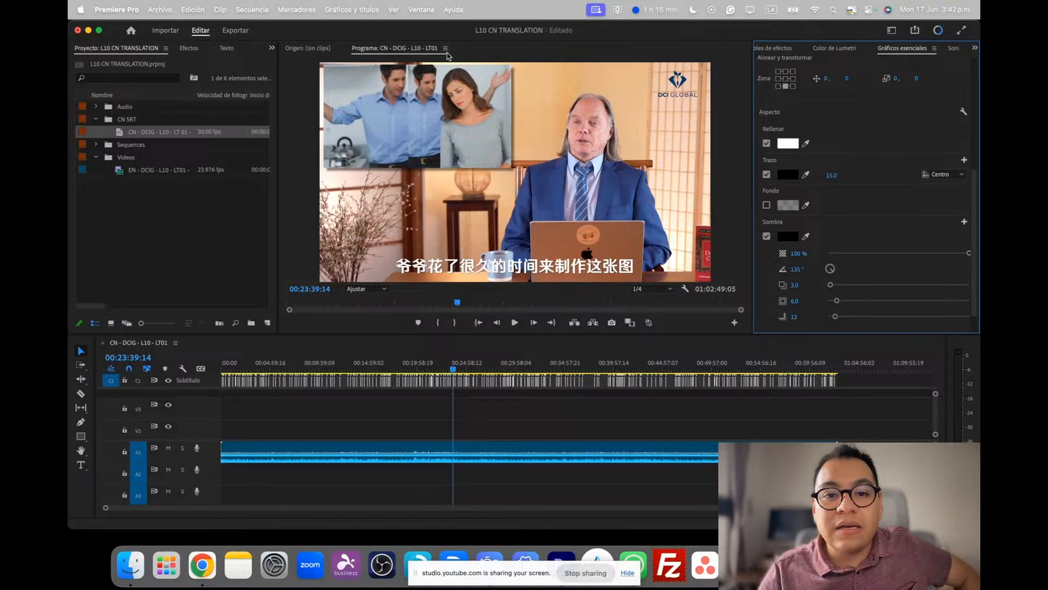
click(499, 52)
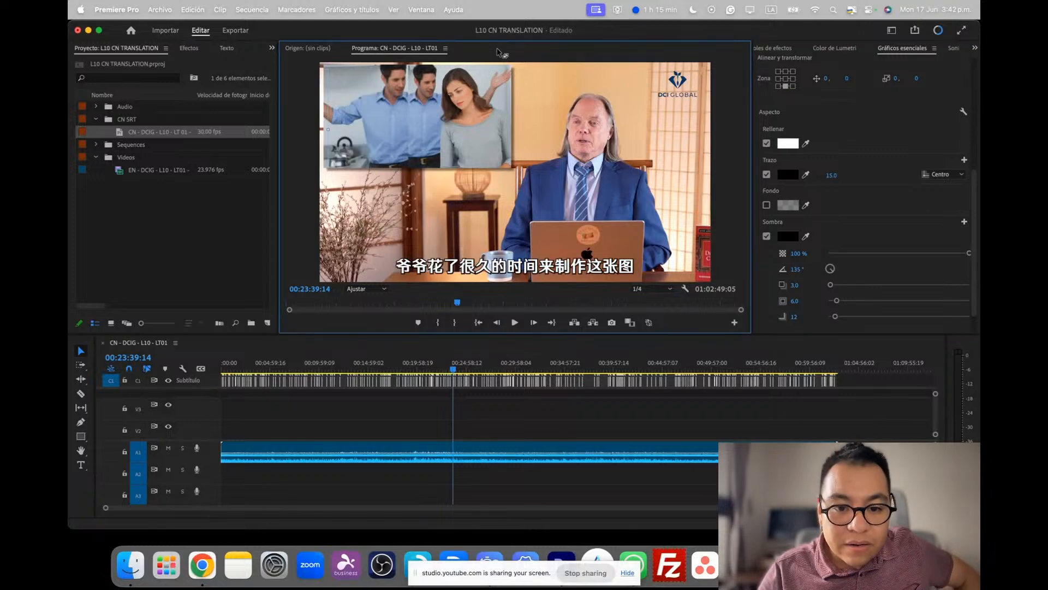
key(grave)
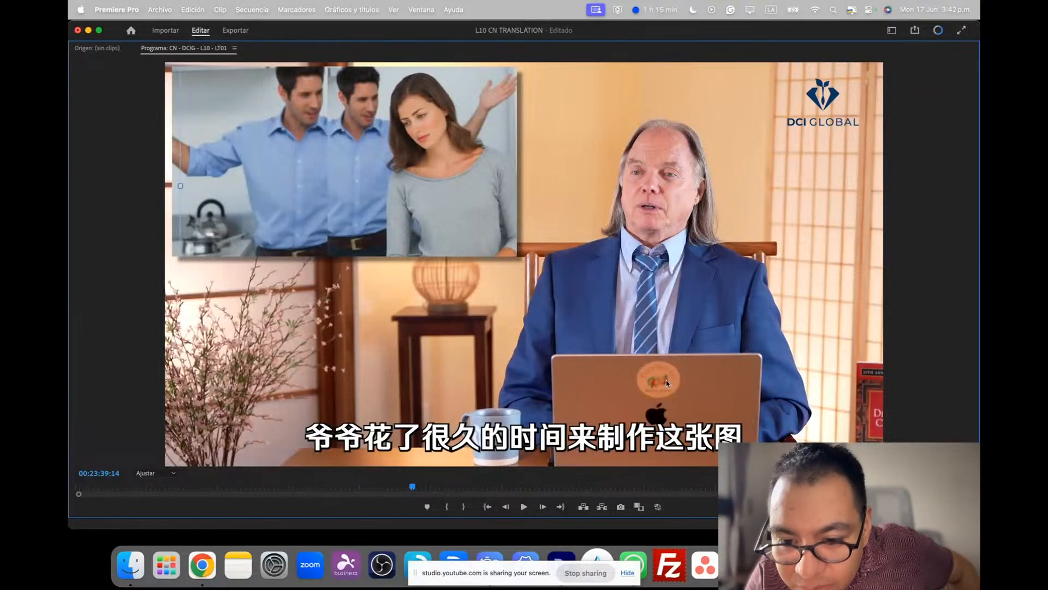
key(grave)
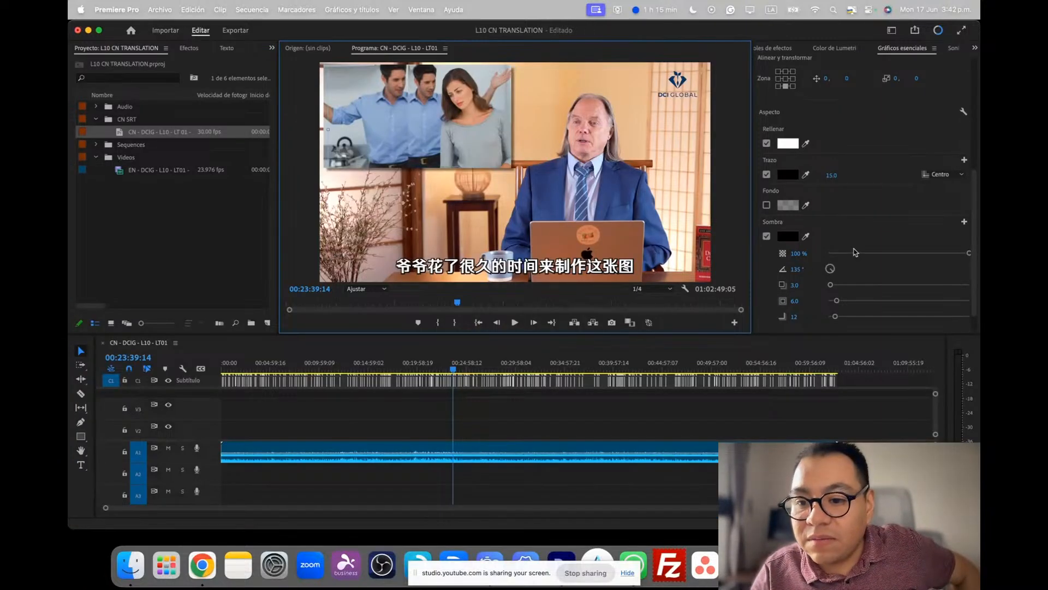
Set the caption stroke width to 10 and check the captions at 00:23:39:14 in an enlarged video preview
click(833, 175)
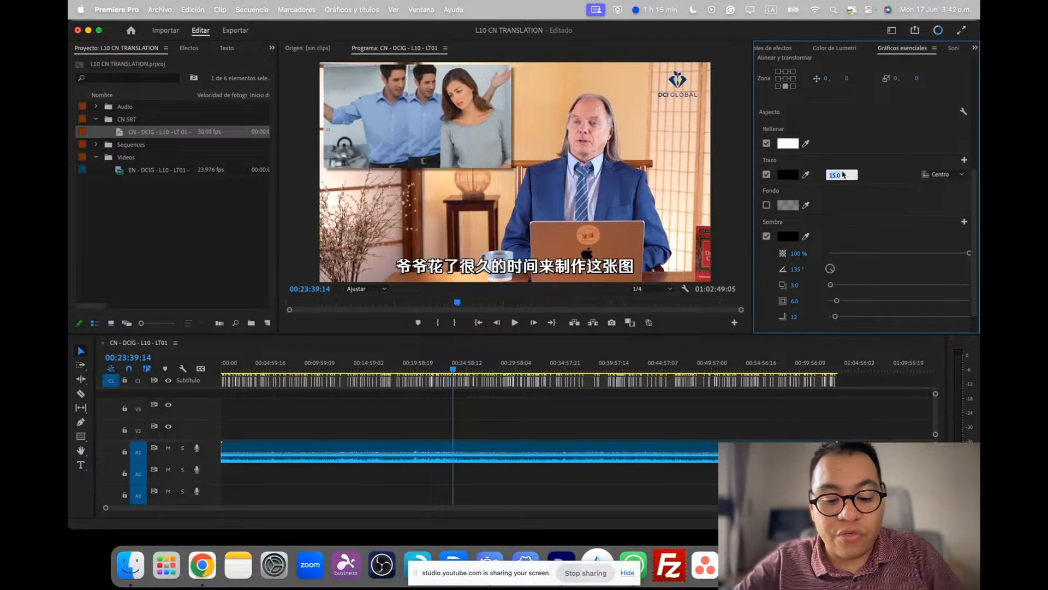
text(1)
key(Return)
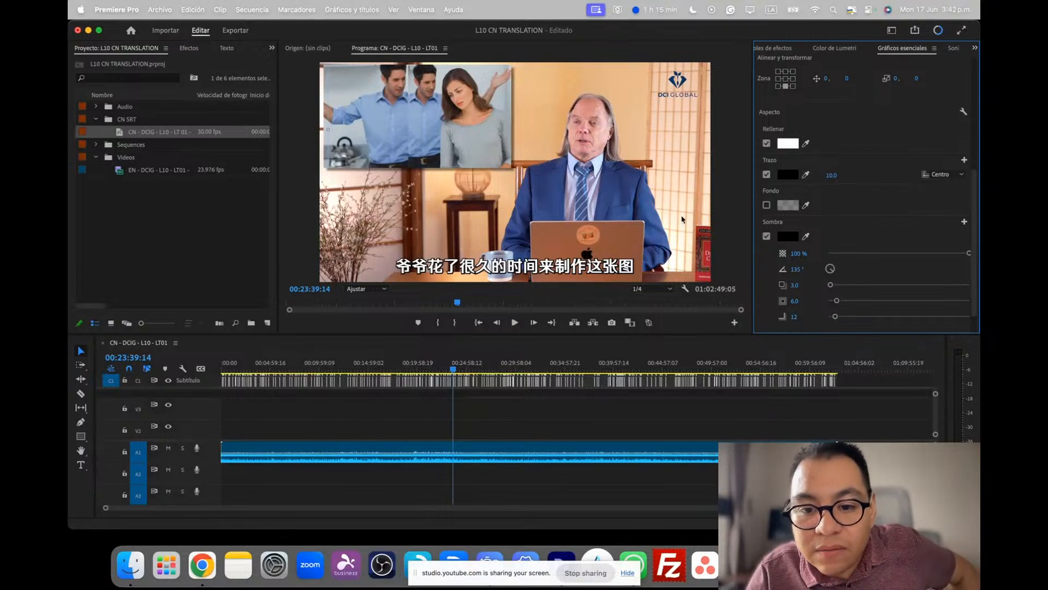
click(490, 54)
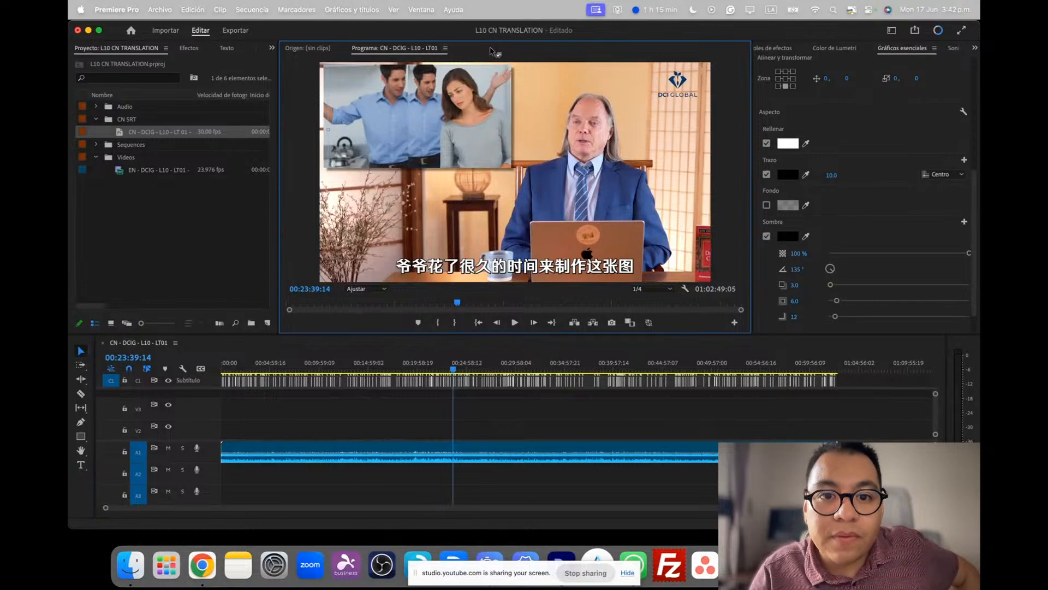
key(grave)
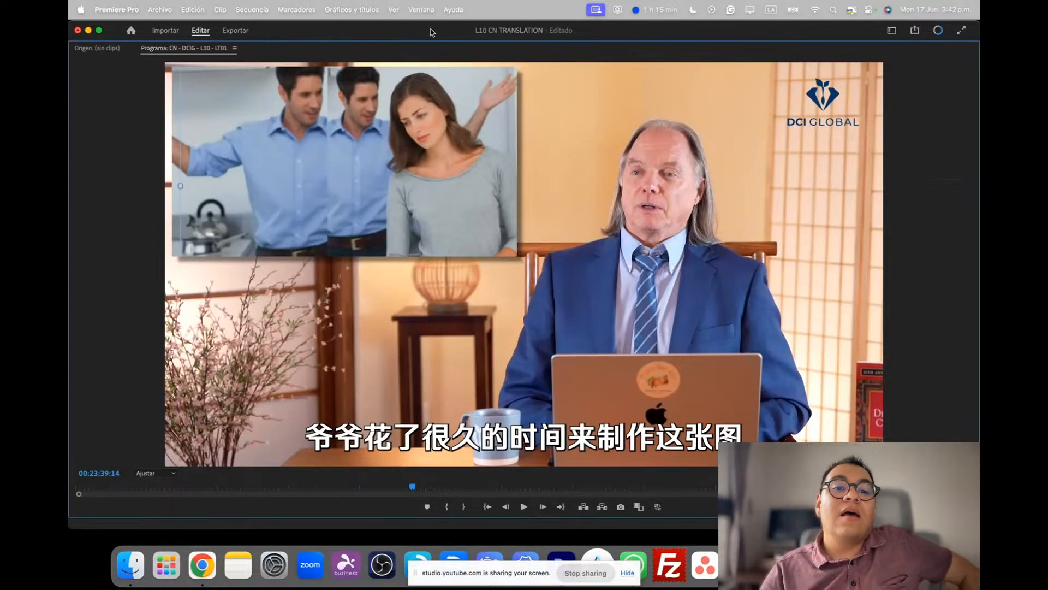
key(grave)
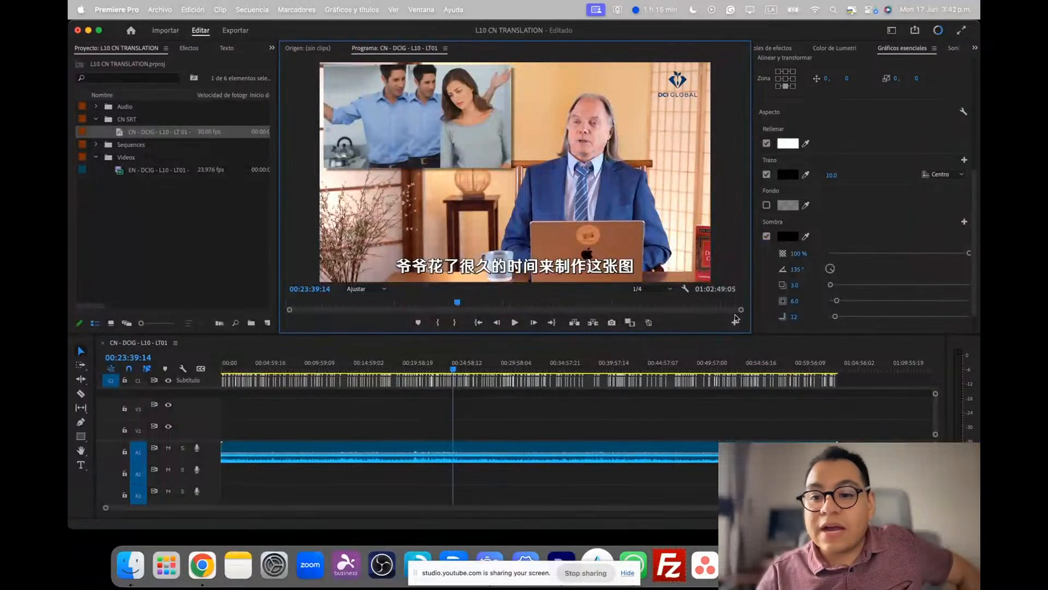
scroll(850, 238, down, 2)
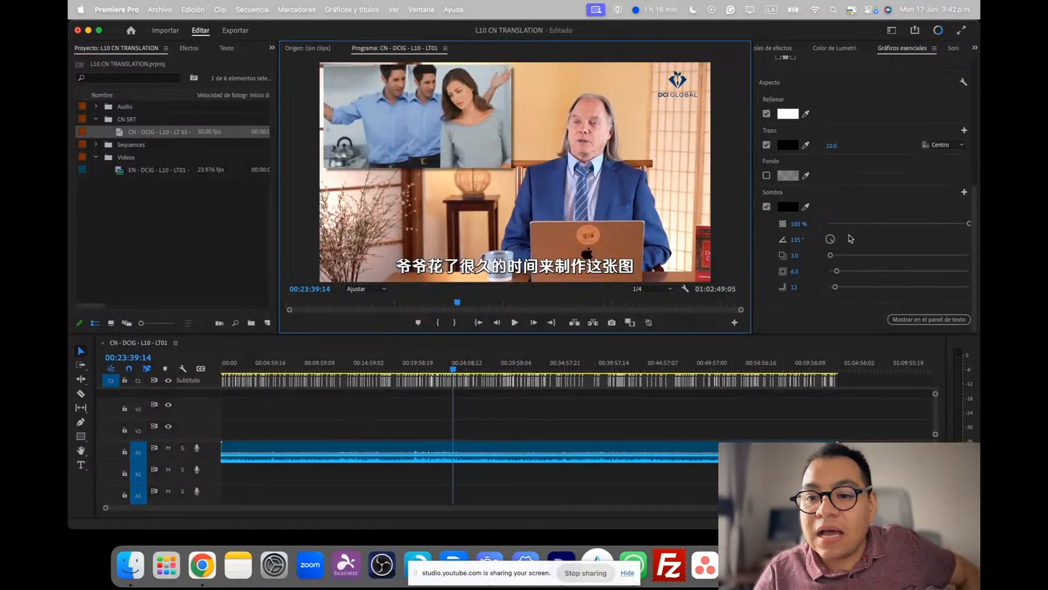
scroll(843, 172, up, 10)
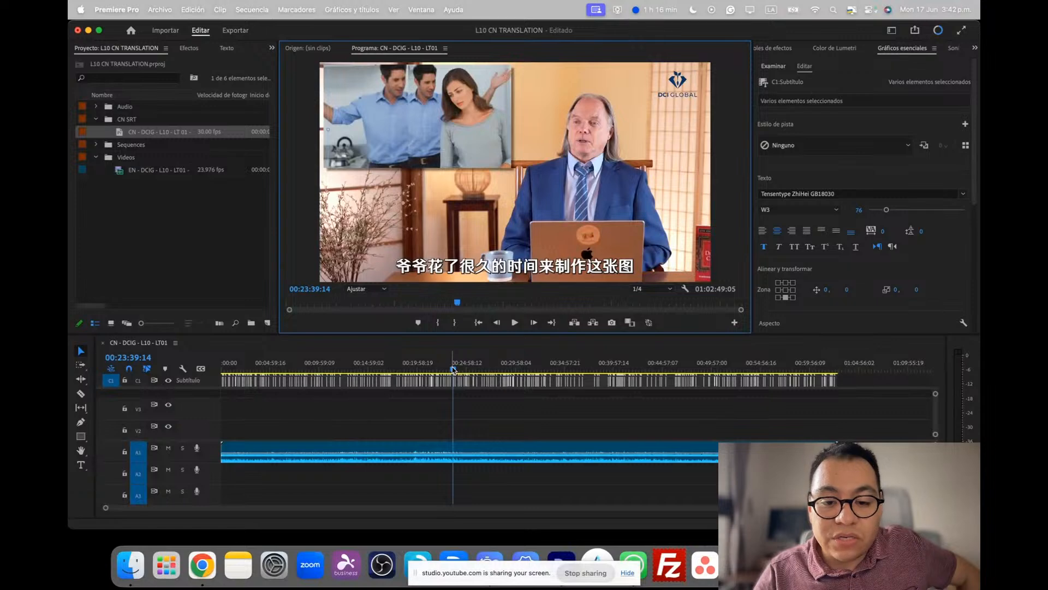
Go to 00:29:47:18, select only the two-line caption there and show it in the subtitle text list
drag(469, 370, 512, 376)
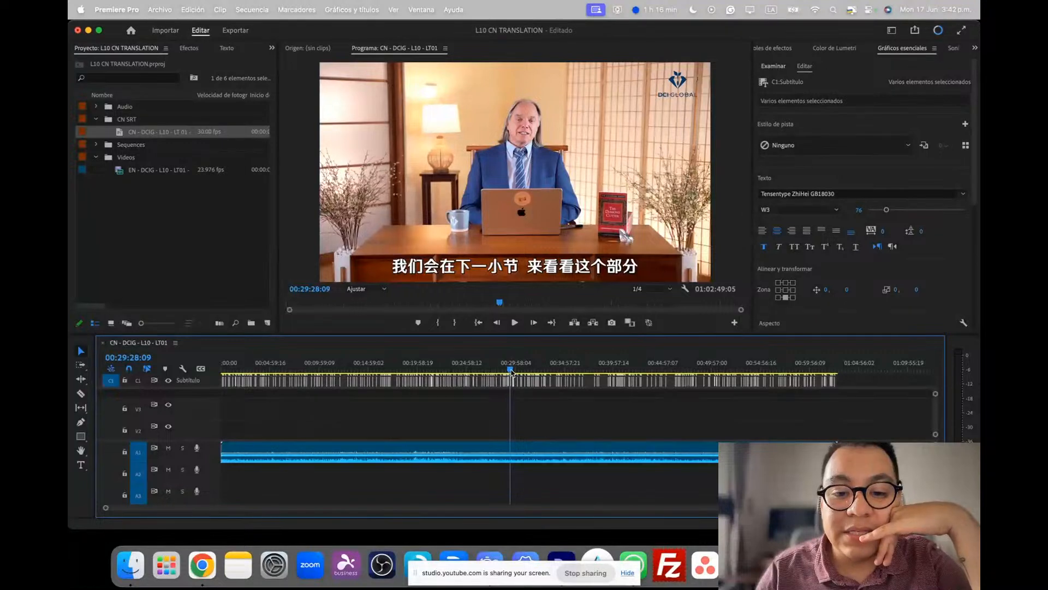
click(514, 369)
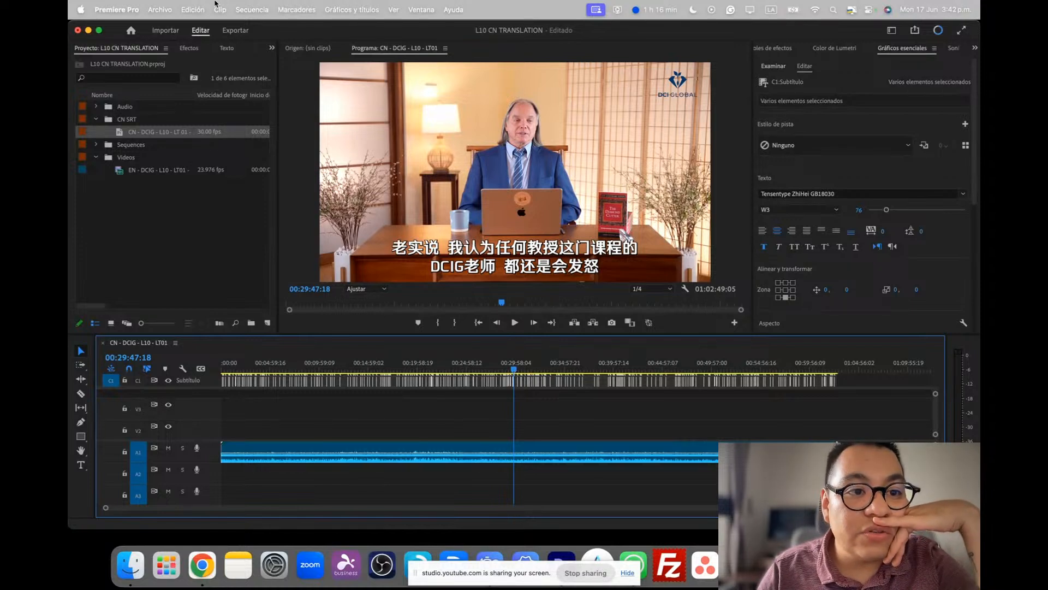
click(227, 49)
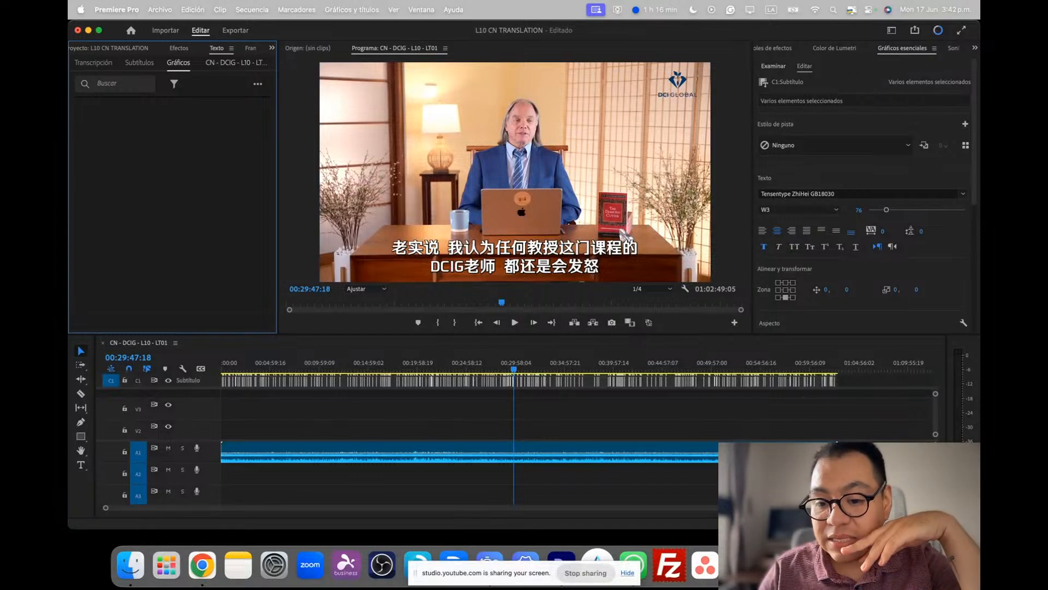
click(667, 520)
key(=)
key(=)
key(=)
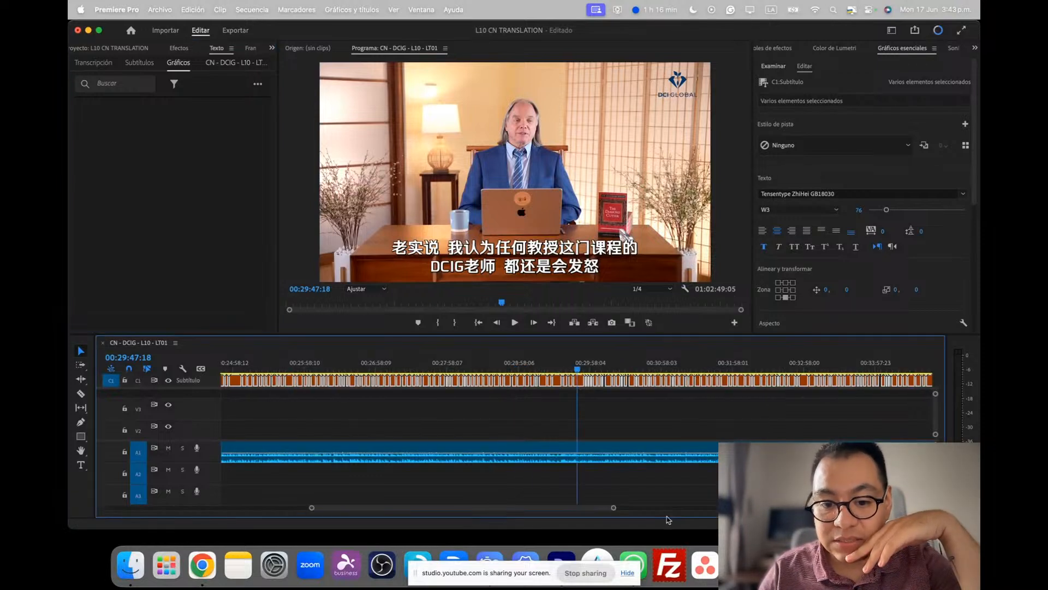
click(587, 401)
click(578, 381)
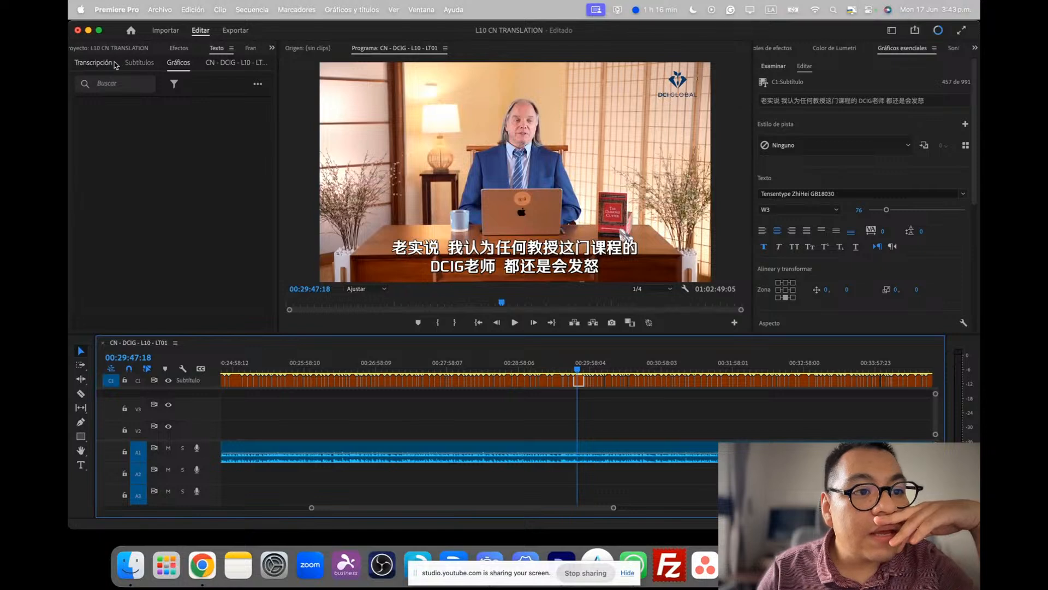
click(141, 64)
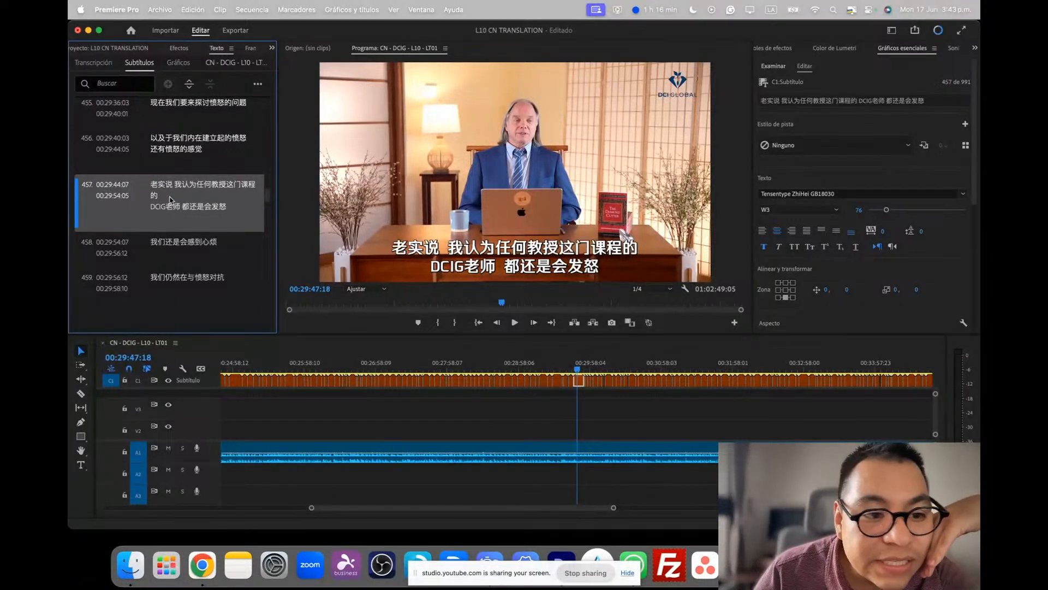
Widen the subtitle text list and open caption 457 for editing with the cursor at the end of its first line
click(156, 200)
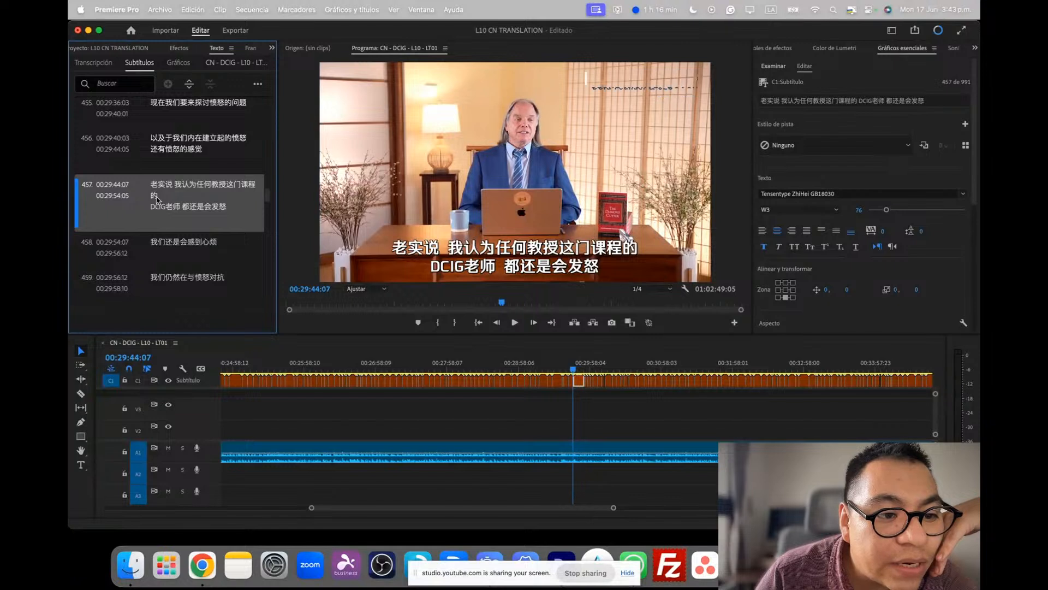
double_click(159, 200)
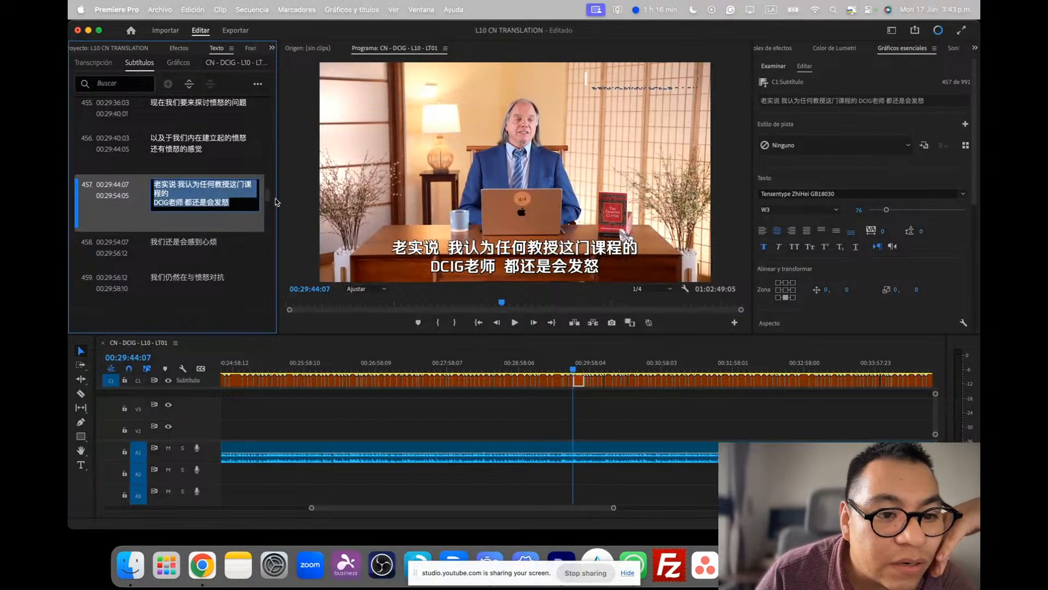
drag(278, 201, 320, 202)
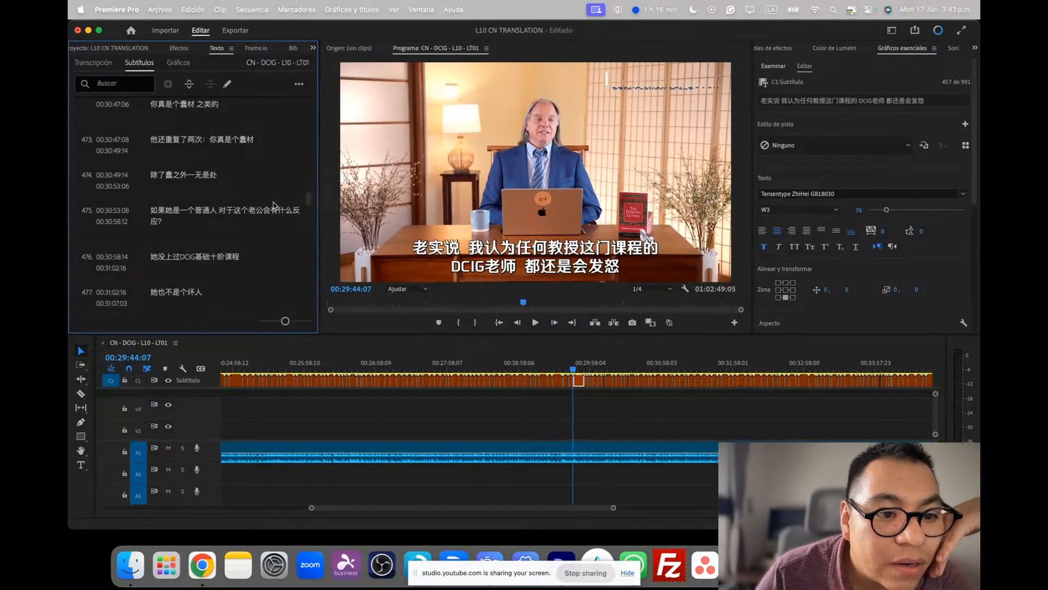
click(579, 381)
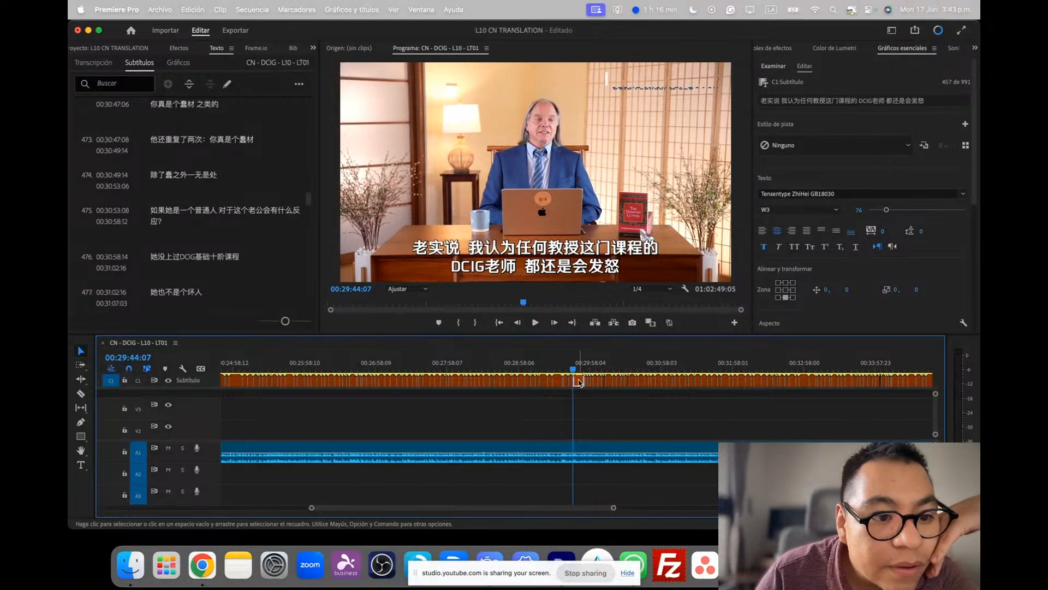
scroll(233, 249, up, 10)
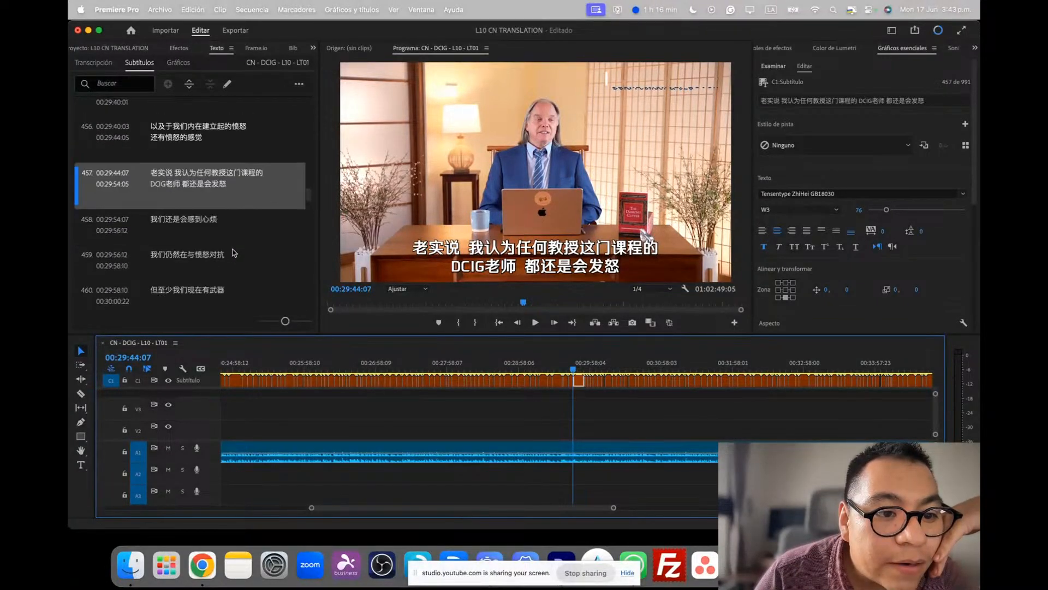
double_click(266, 177)
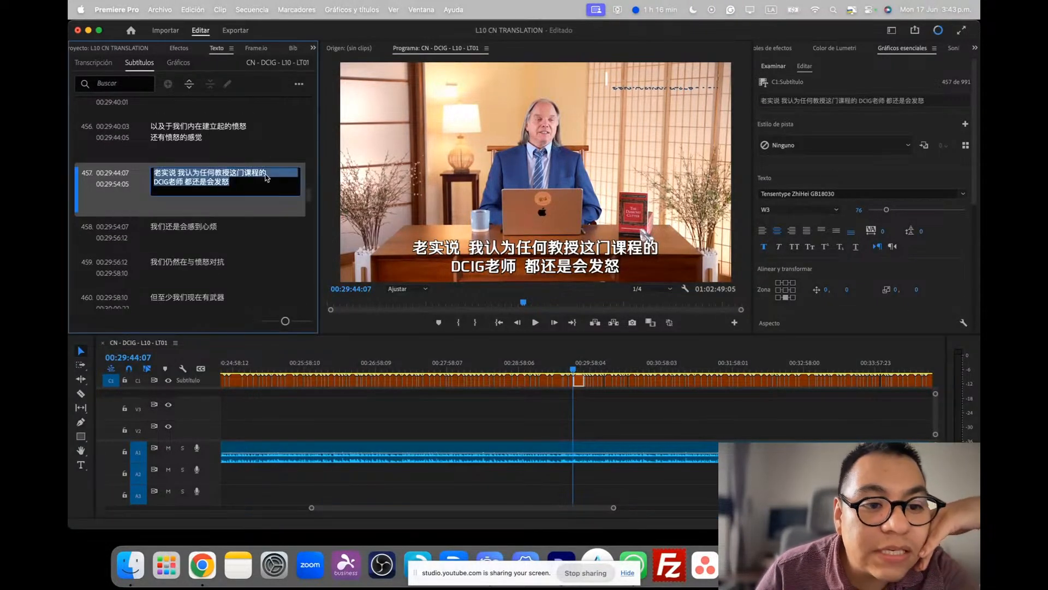
click(276, 180)
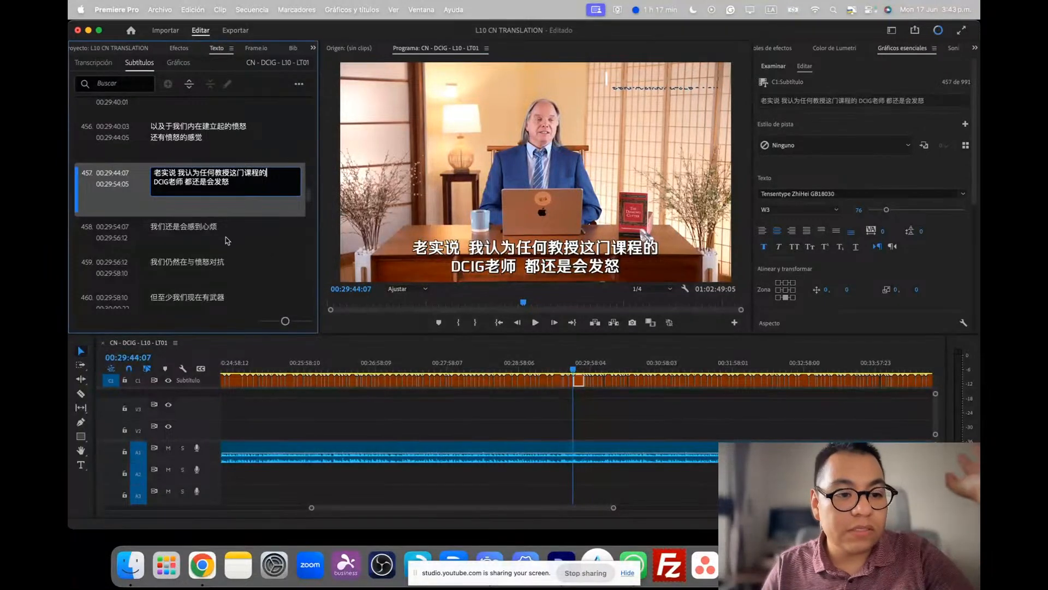
Review the captions over the video at 00:30:15:12, 00:31:58:01 and the final caption at 01:02:41:19
click(588, 374)
drag(590, 375, 612, 376)
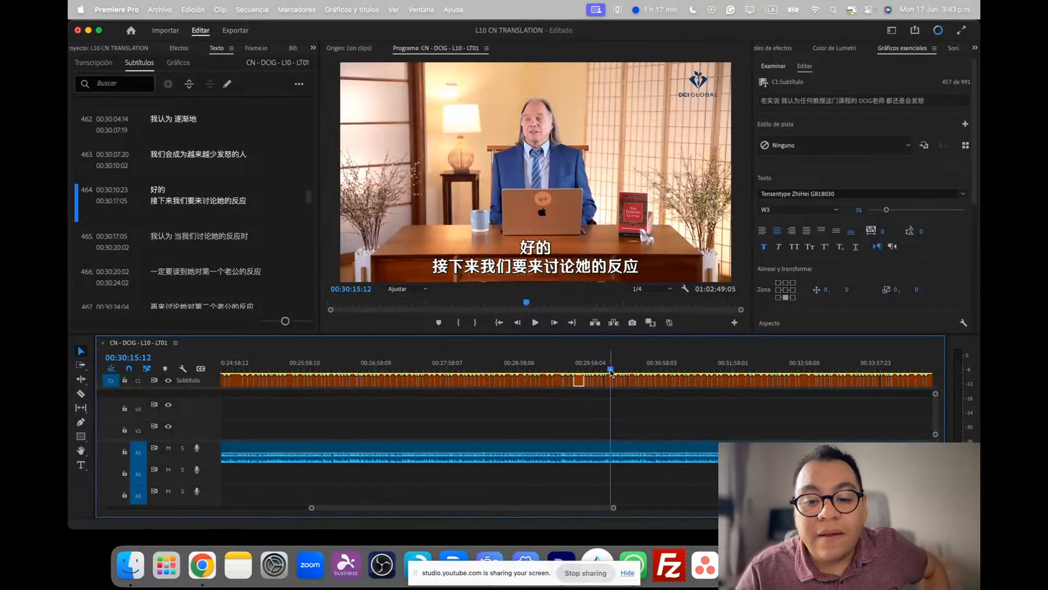
drag(611, 370, 733, 373)
scroll(760, 425, down, 10)
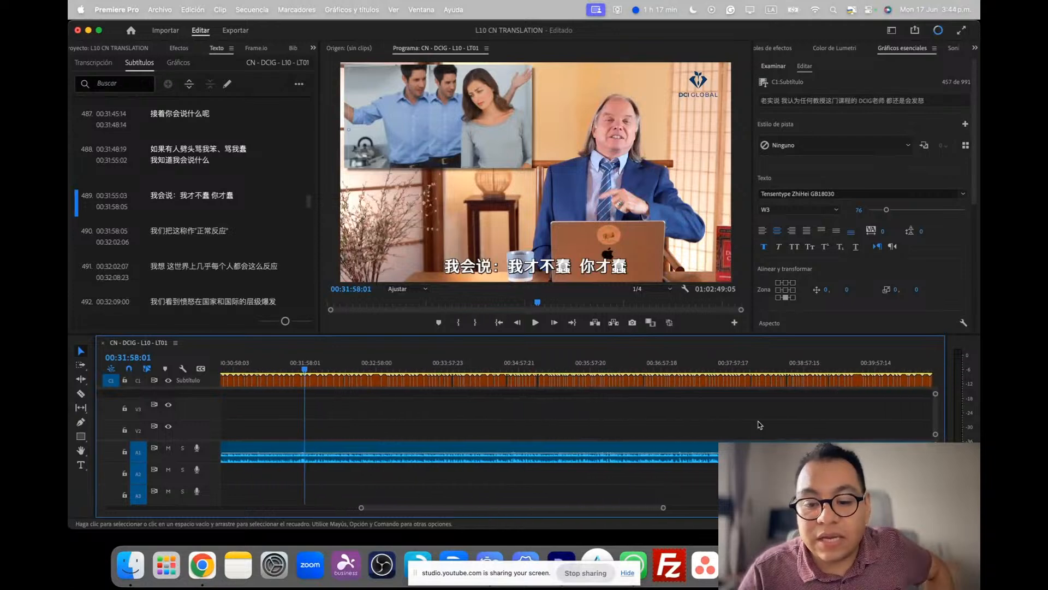
drag(703, 509, 805, 511)
scroll(812, 432, down, 6)
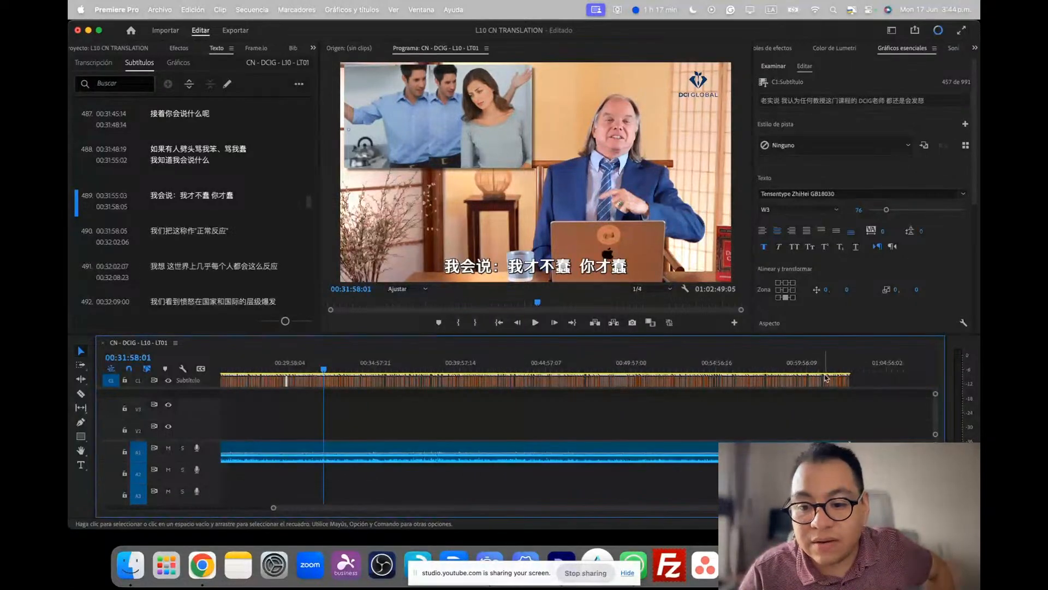
drag(830, 368, 850, 370)
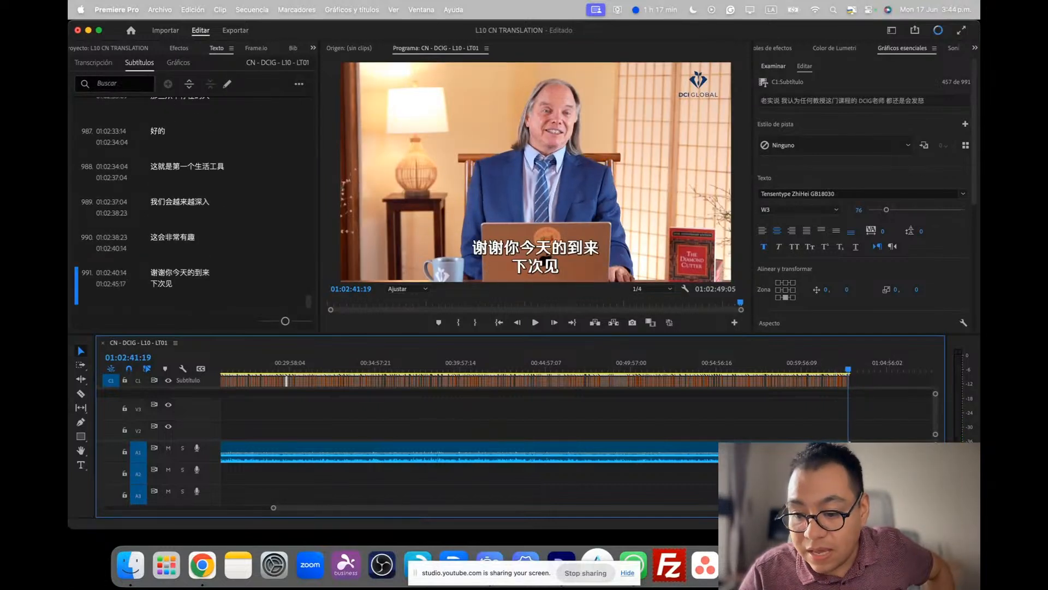
Trim the end of the last caption so that it finishes at 01:02:43:18
drag(274, 508, 625, 481)
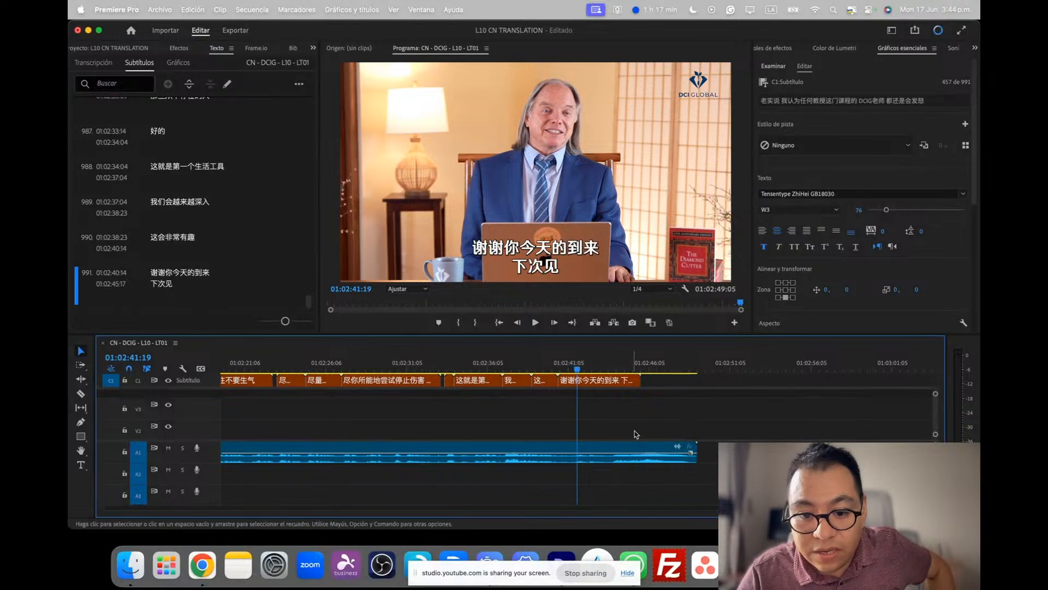
drag(578, 372, 610, 382)
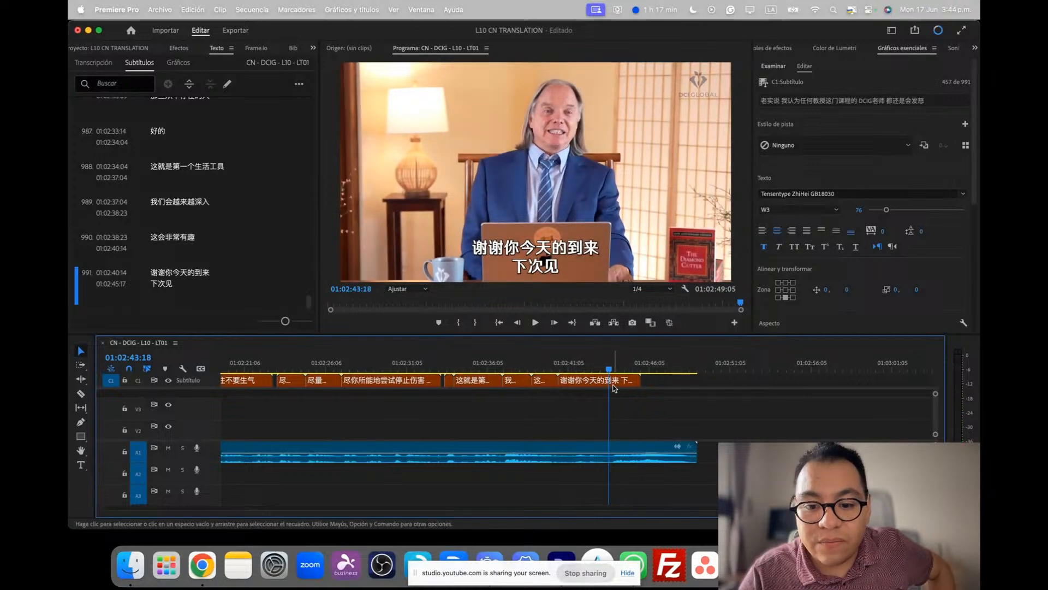
click(613, 384)
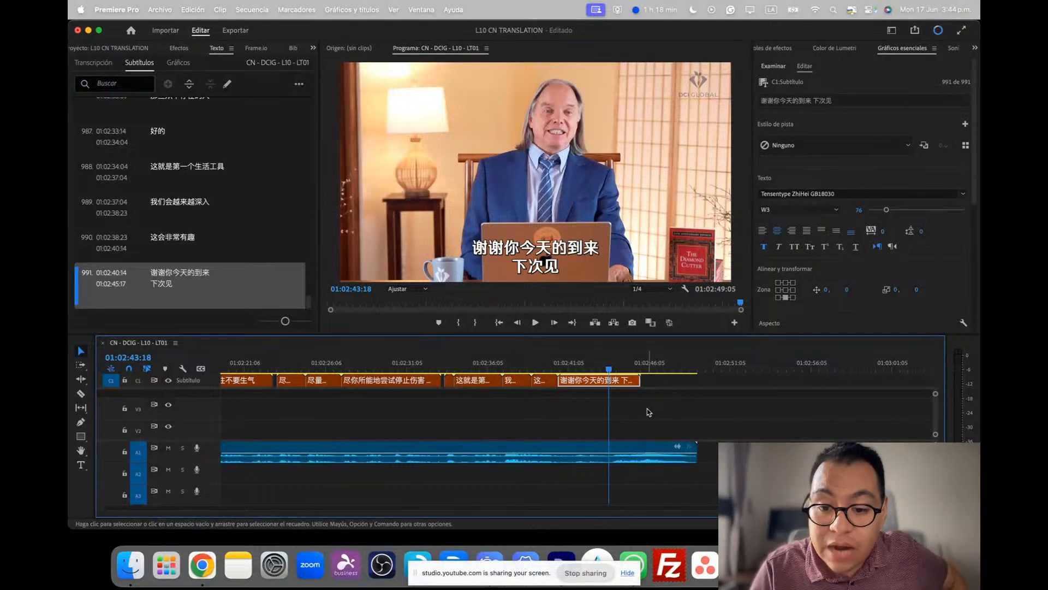
click(645, 381)
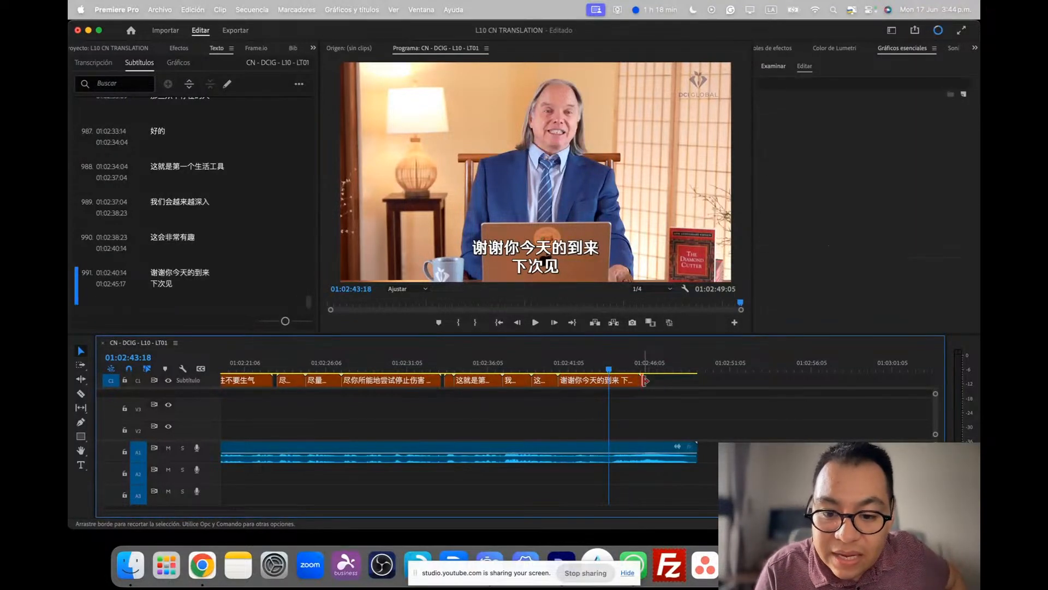
drag(646, 381, 610, 380)
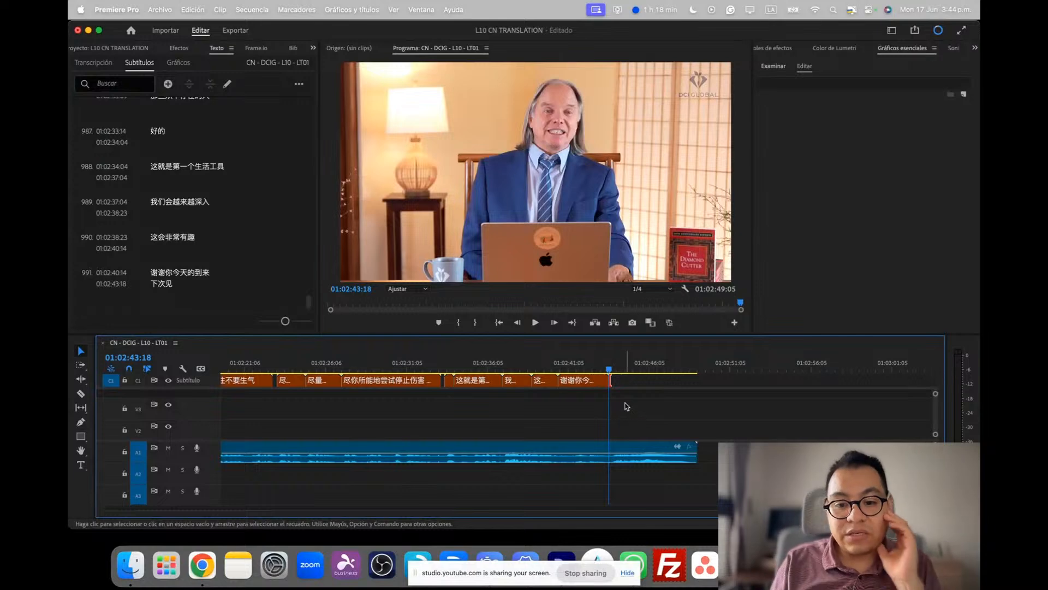
Play past the end of the last caption and extend that caption so that it finishes at 01:02:44:01
click(610, 373)
key(space)
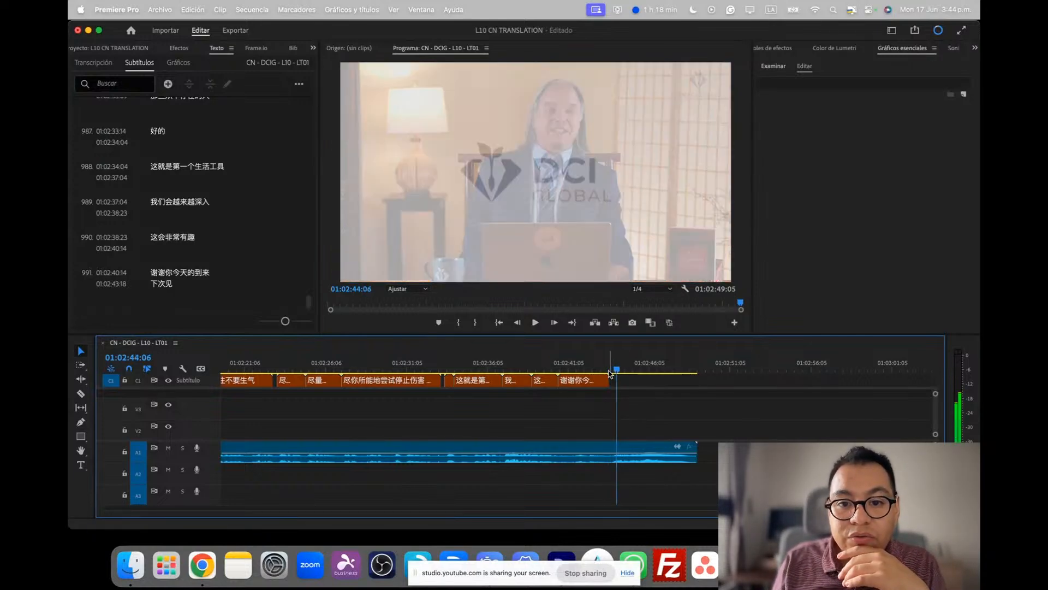
key(Left)
key(Left)
key(Left)
key(Left)
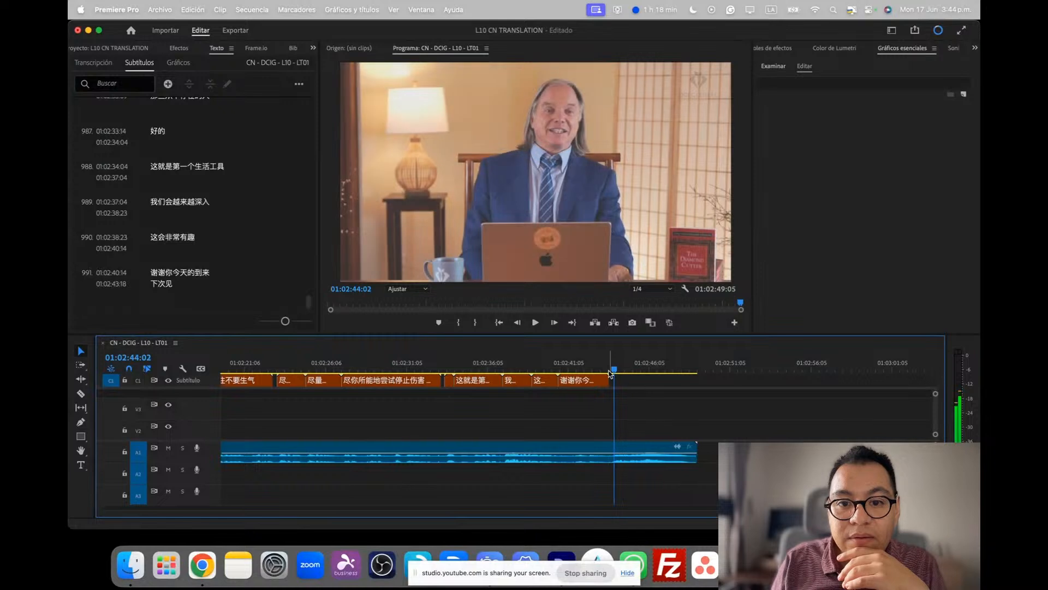
drag(610, 375, 614, 374)
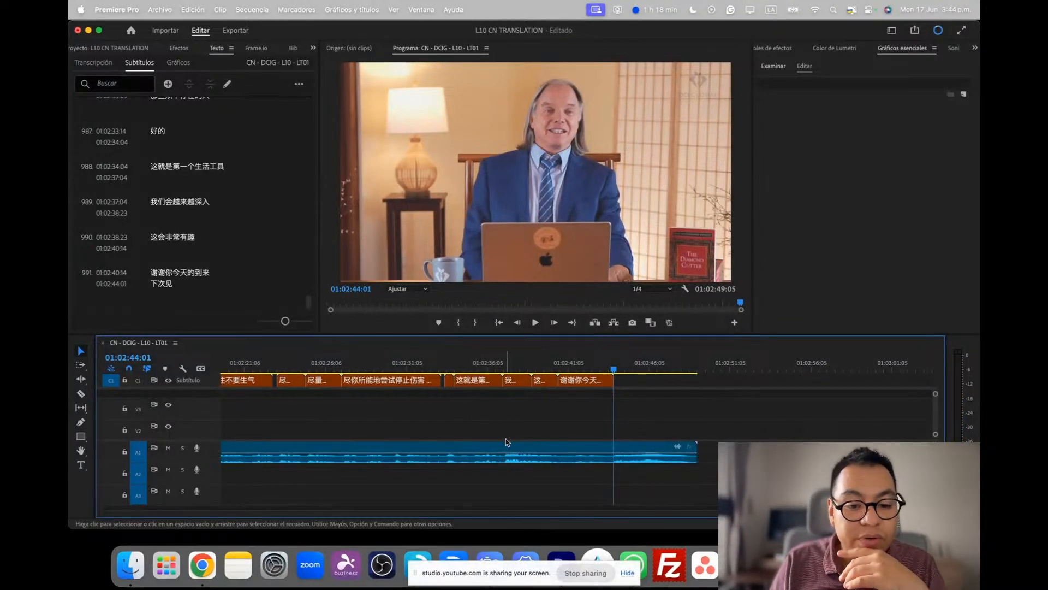
Review the captions over the video at 01:02:31:00, 00:00:08:10 and 00:55:39:08, fitting the whole sequence in the timeline
click(407, 365)
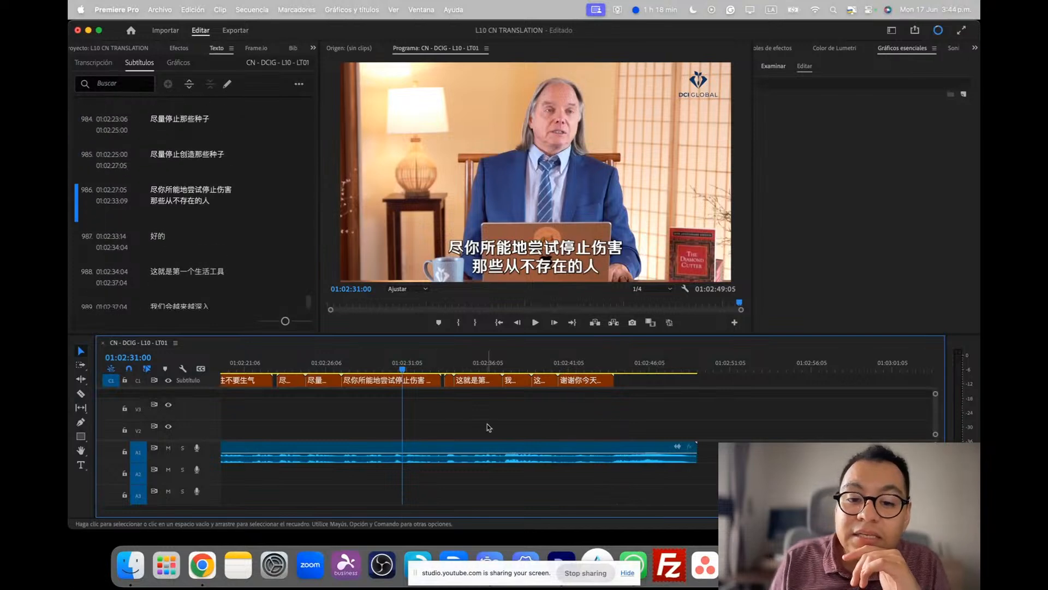
key(minus)
key(minus)
scroll(489, 427, left, 20)
scroll(488, 425, down, 1)
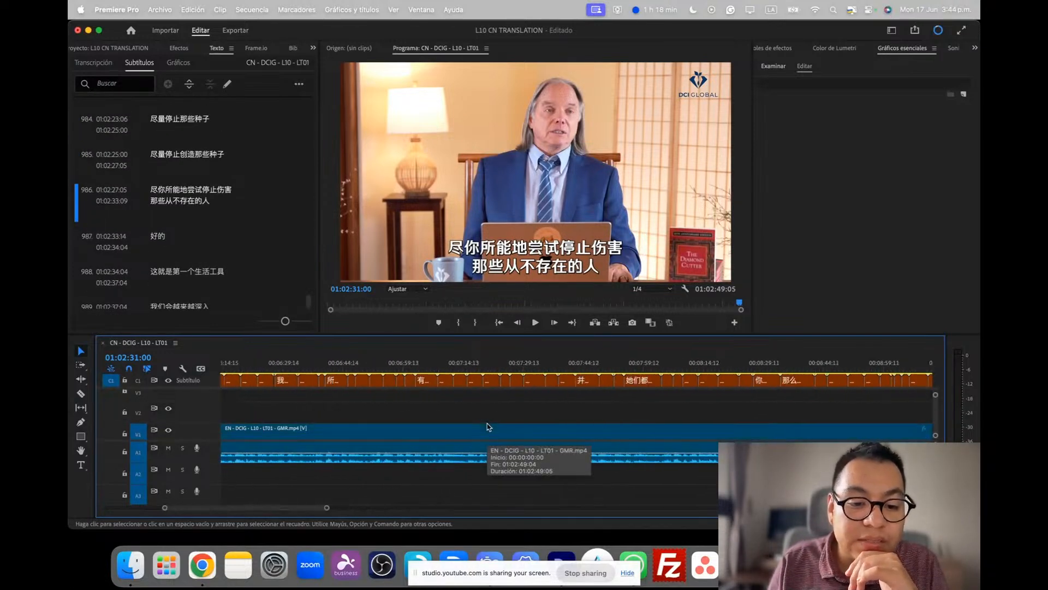
click(251, 370)
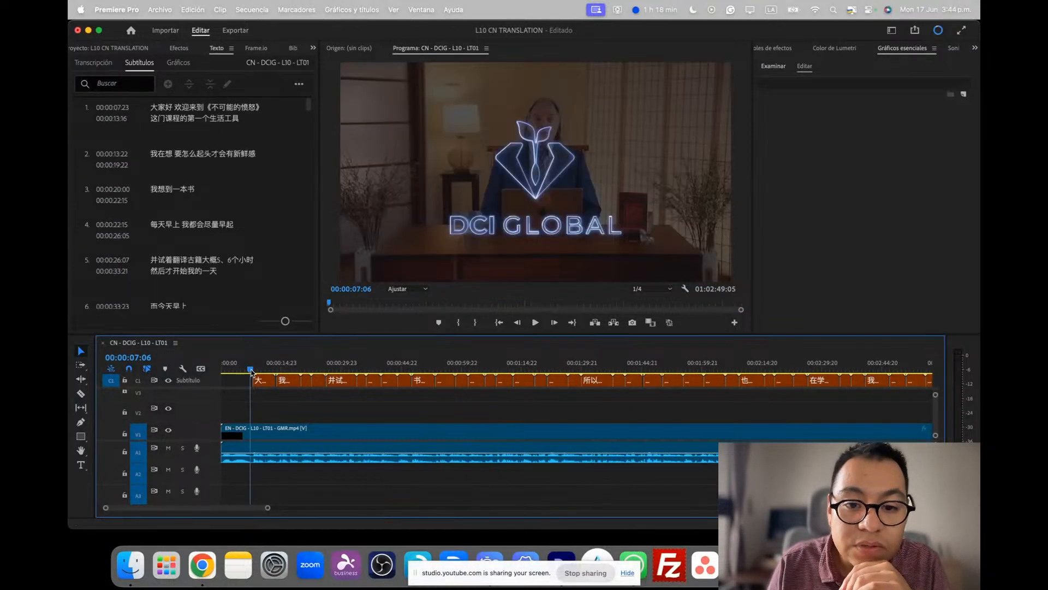
key(space)
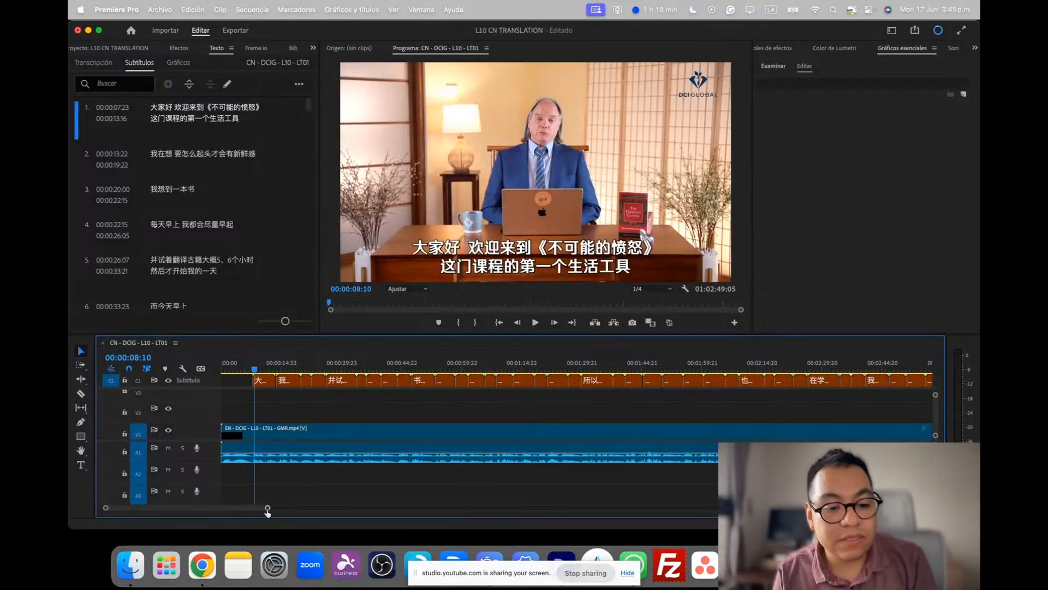
drag(267, 510, 936, 506)
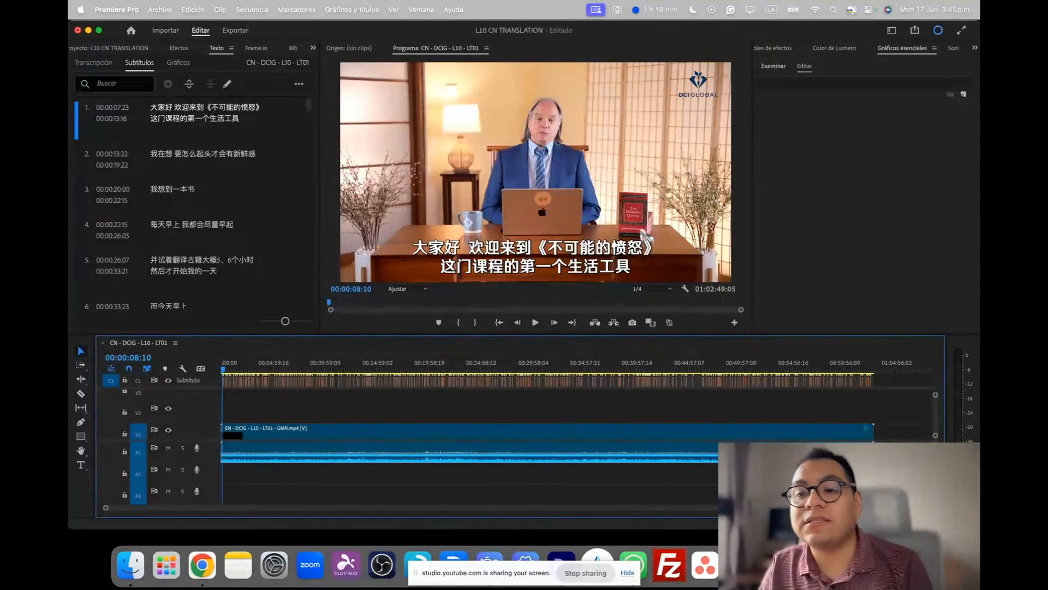
click(801, 365)
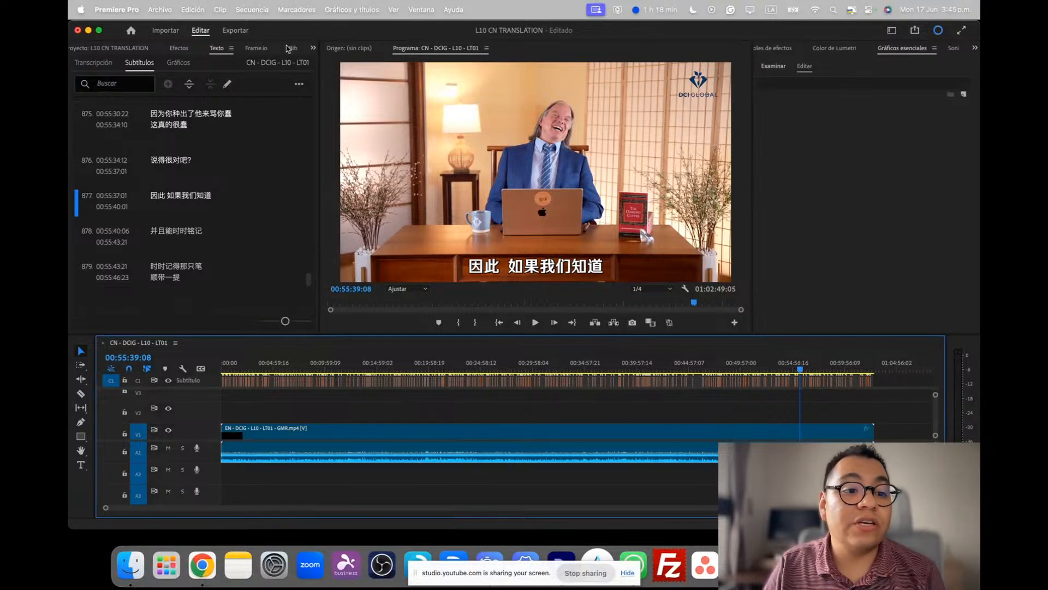
Open the sequence's export settings and browse for a save location in the LifeTools folder inside CN Subtitles DCIG L10
click(243, 33)
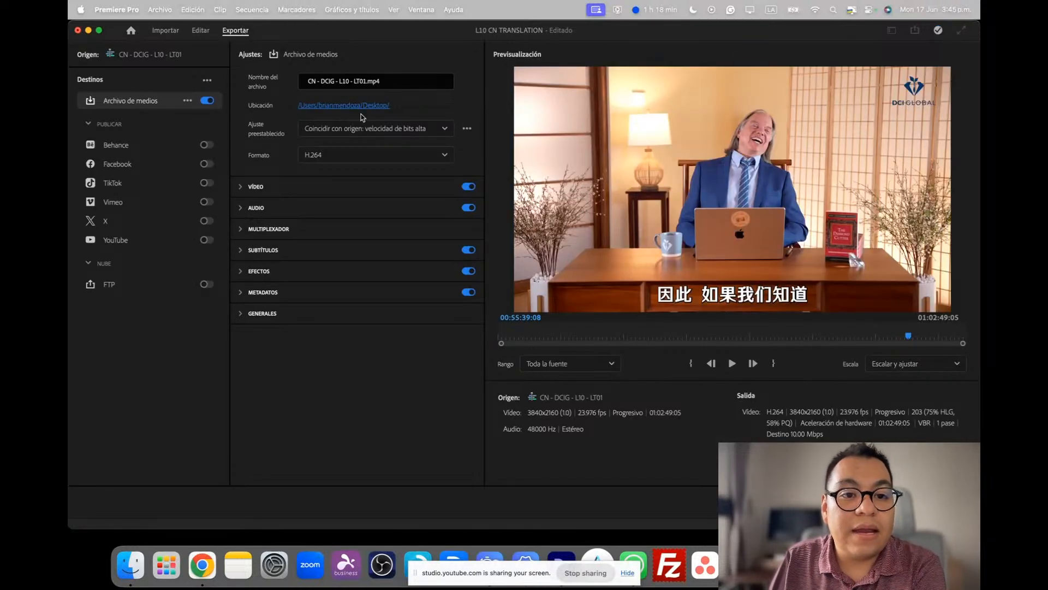
click(361, 105)
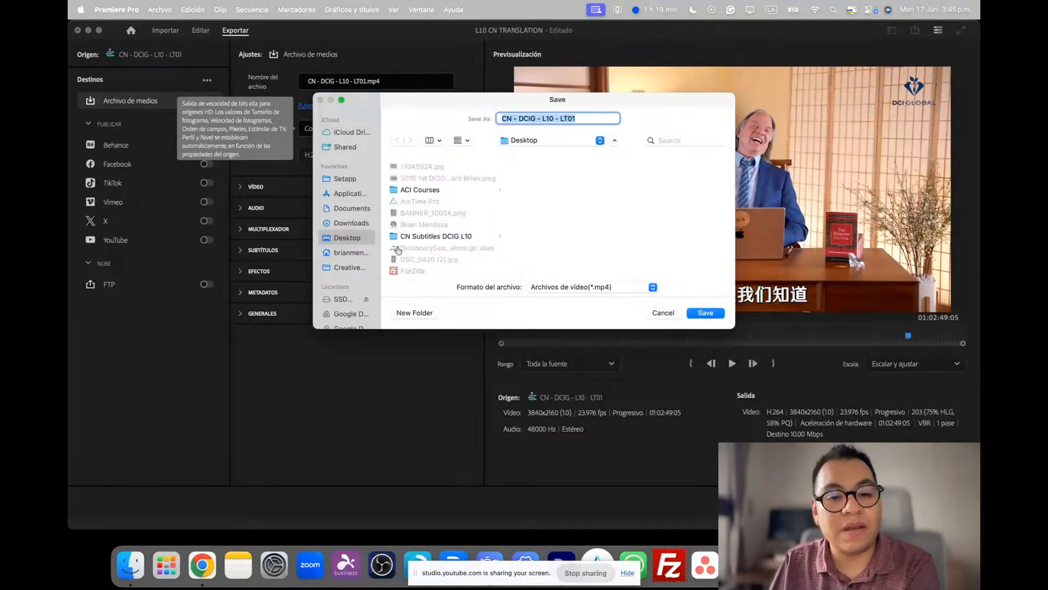
click(460, 237)
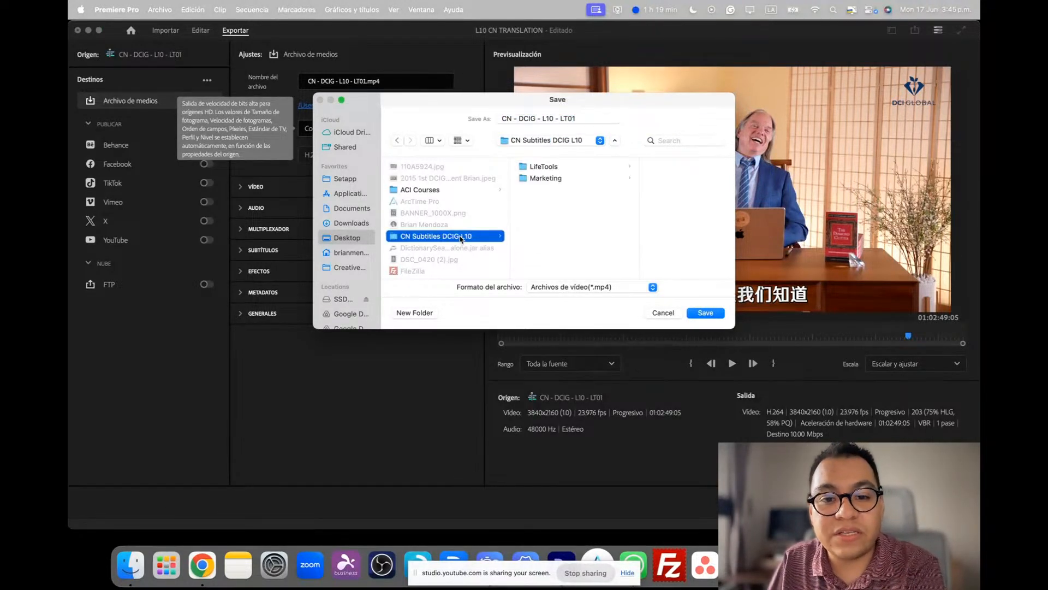
click(568, 170)
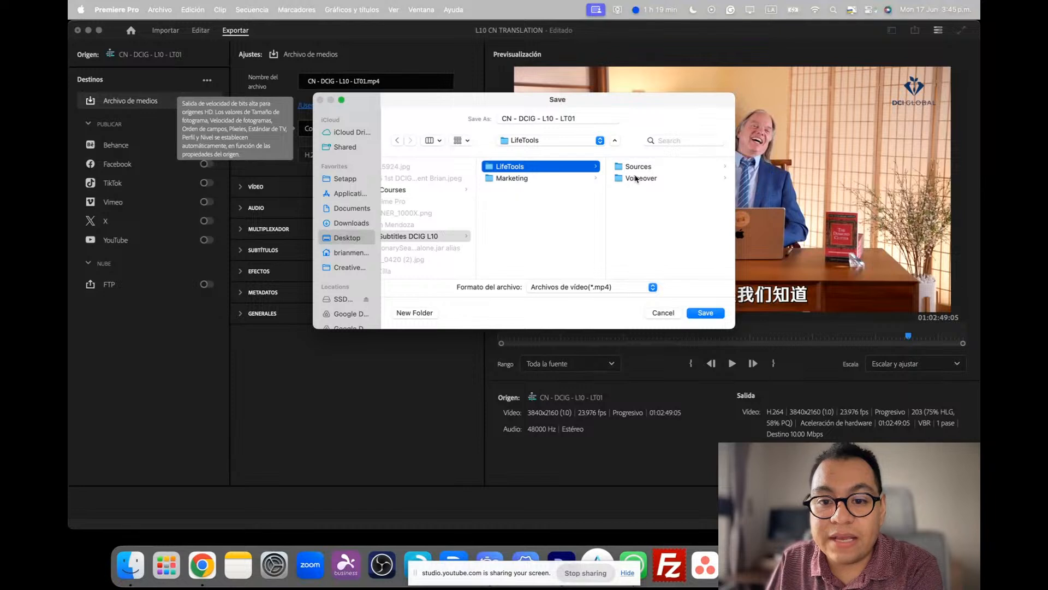
click(634, 180)
click(563, 168)
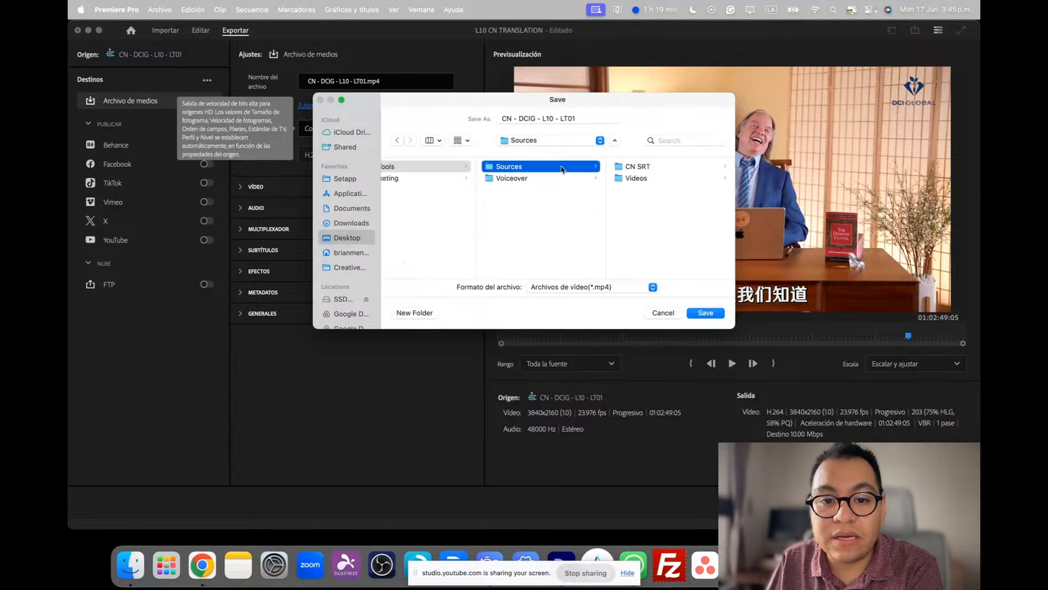
click(575, 205)
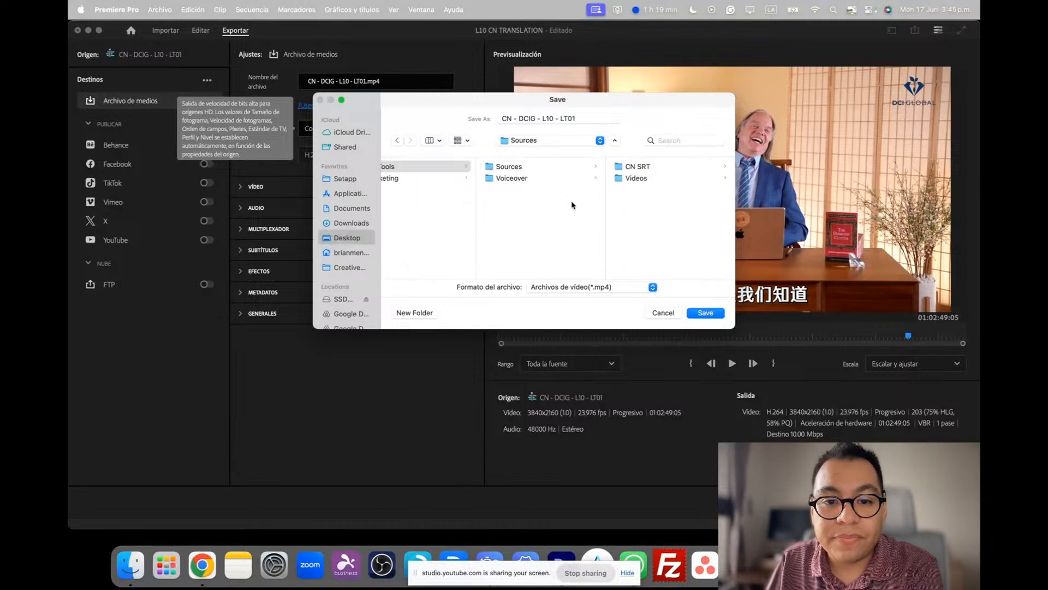
Create a new folder named Subtitled inside the LifeTools folder
click(425, 313)
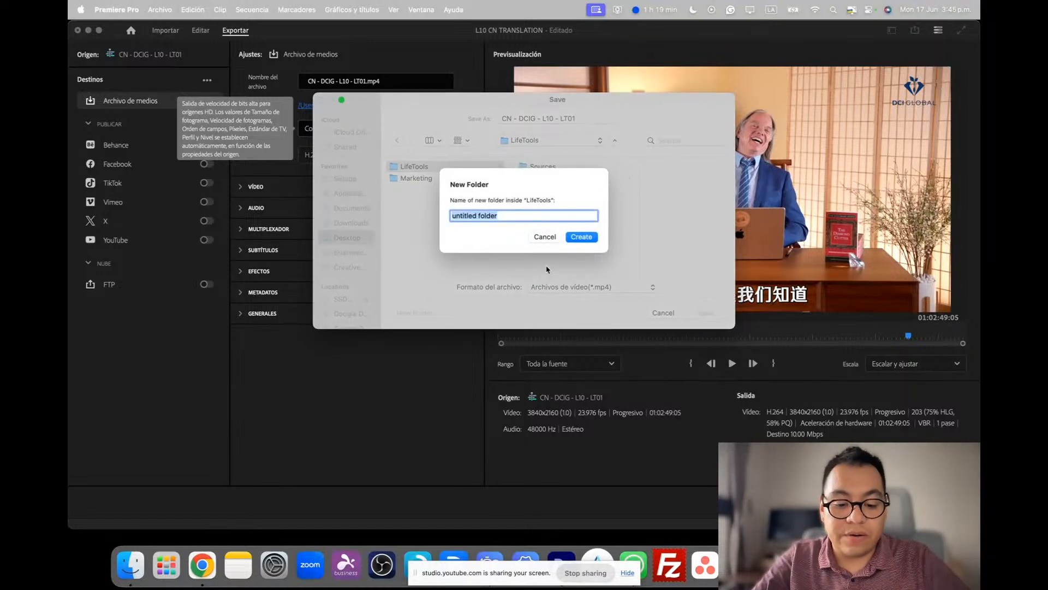
text(Subtitled)
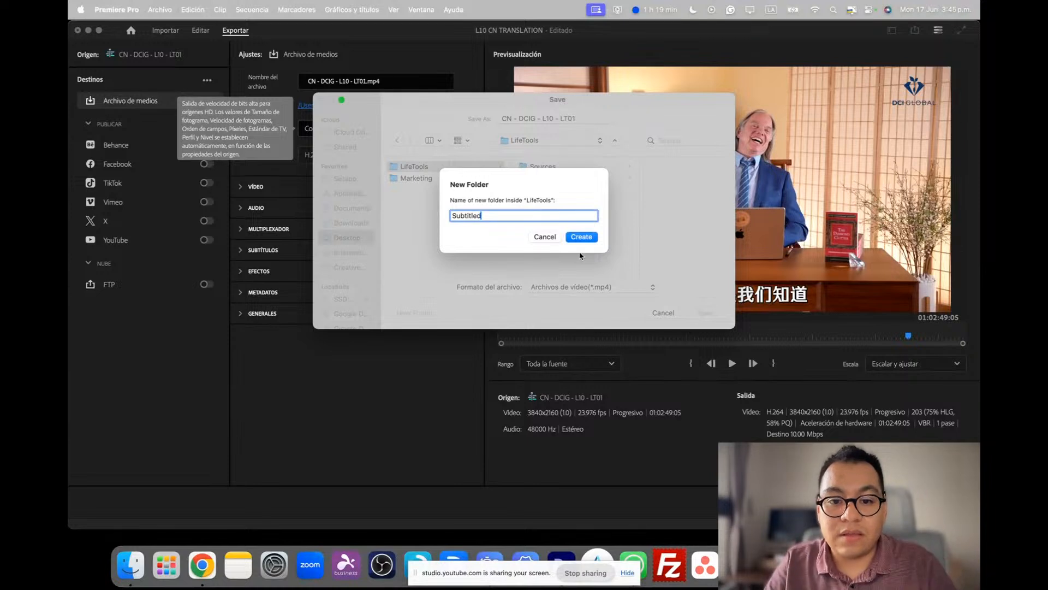
key(Return)
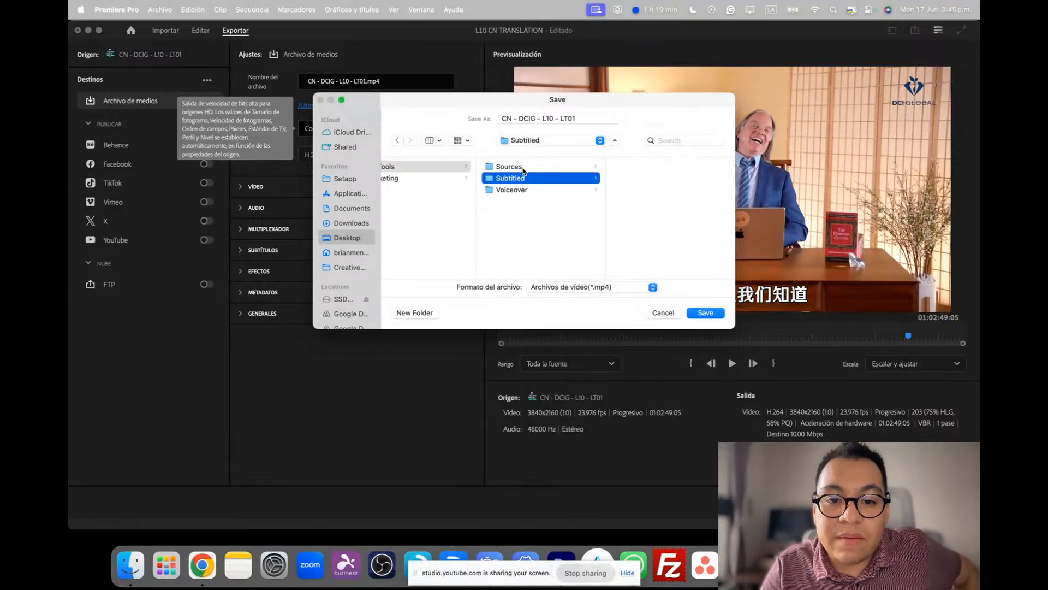
Reuse the source video's name, EN - DCIG - L10 - LT01 - GMR, for the export and set its location to the Subtitled folder
click(522, 168)
click(638, 178)
click(645, 167)
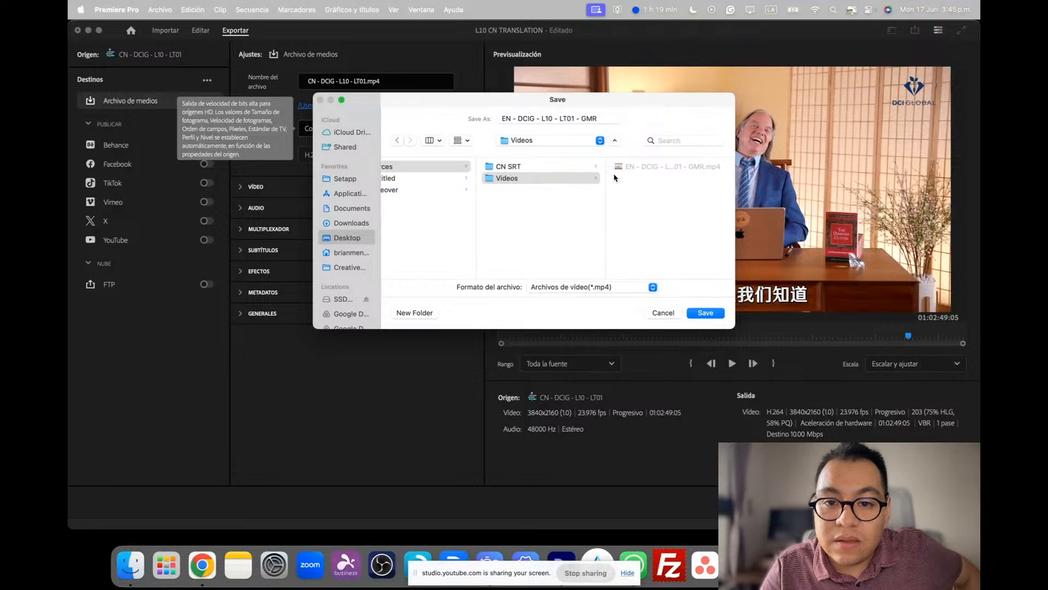
scroll(521, 193, left, 2)
click(479, 181)
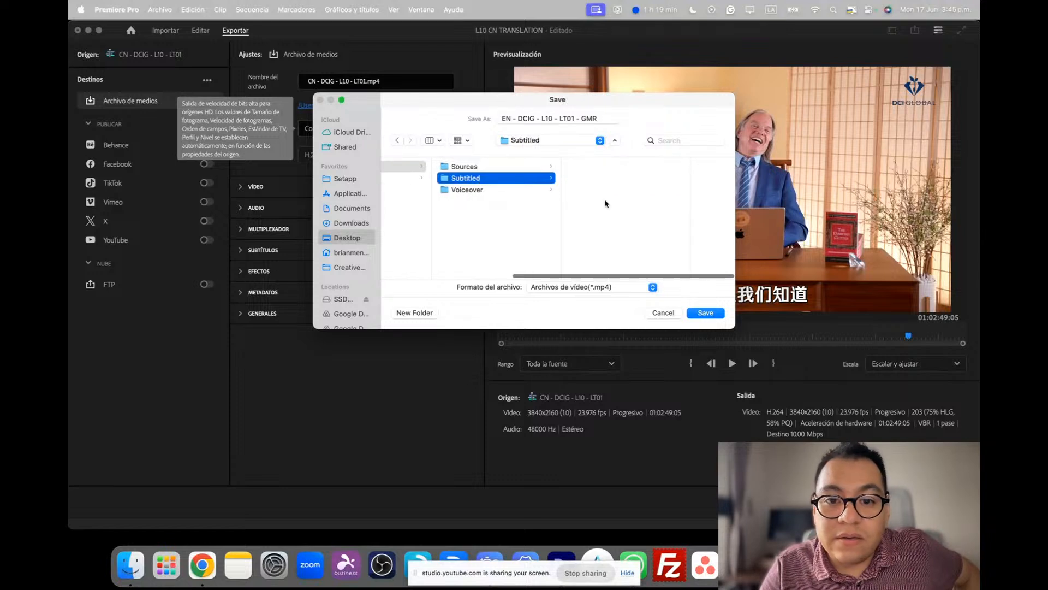
click(709, 313)
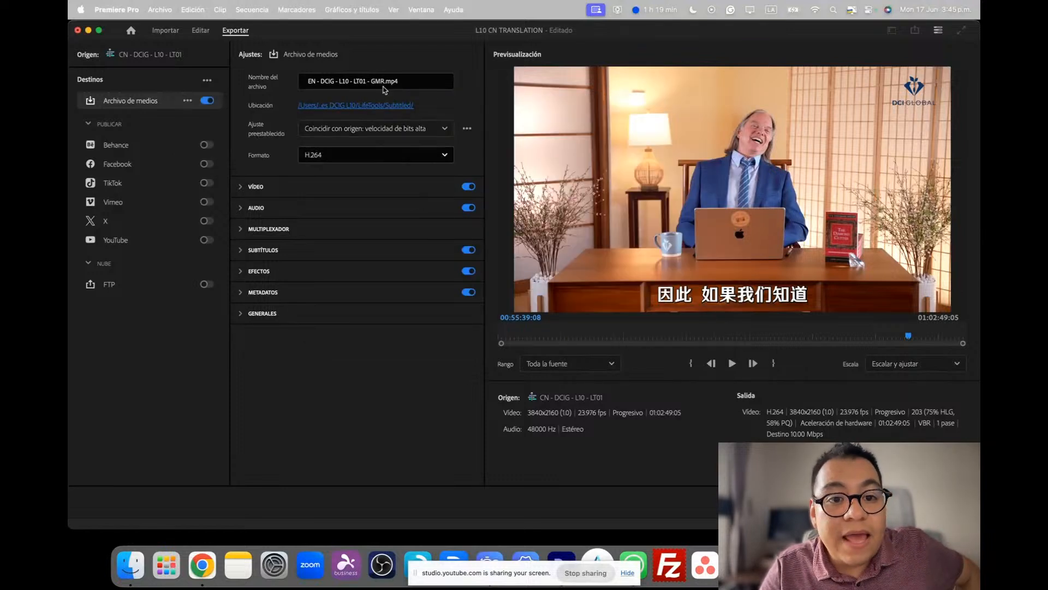
Set the export preset to "Coincidir con origen: velocidad de bits media" and send the export to the Media Encoder queue
click(427, 131)
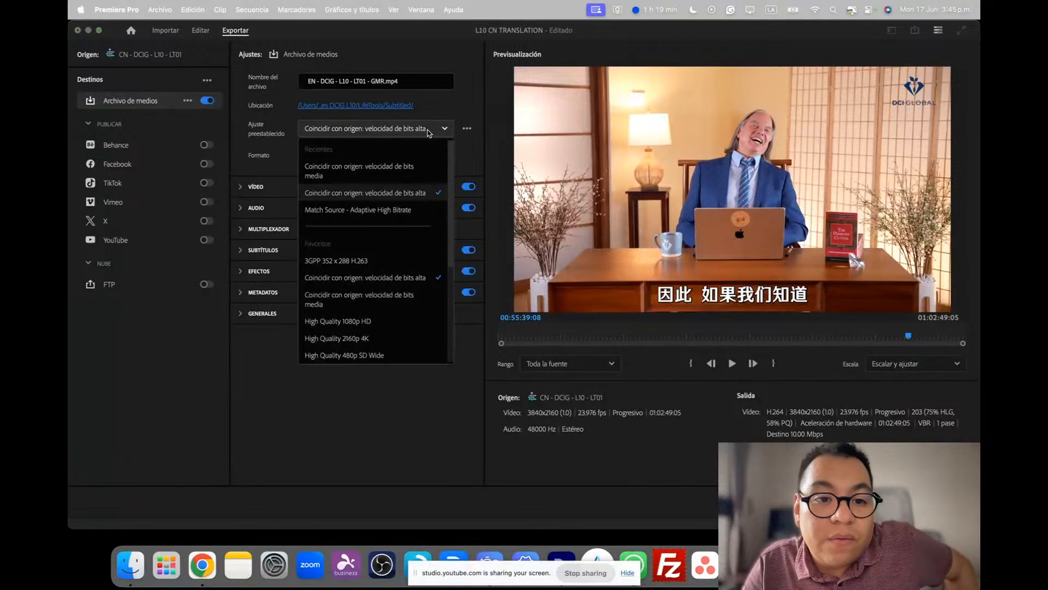
click(406, 173)
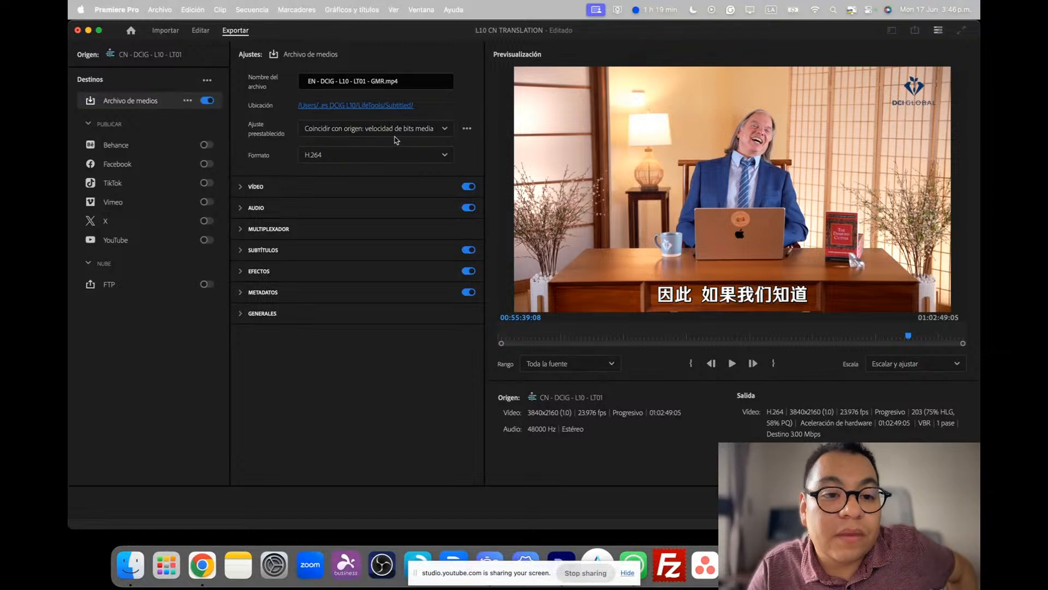
click(422, 131)
scroll(404, 279, down, 5)
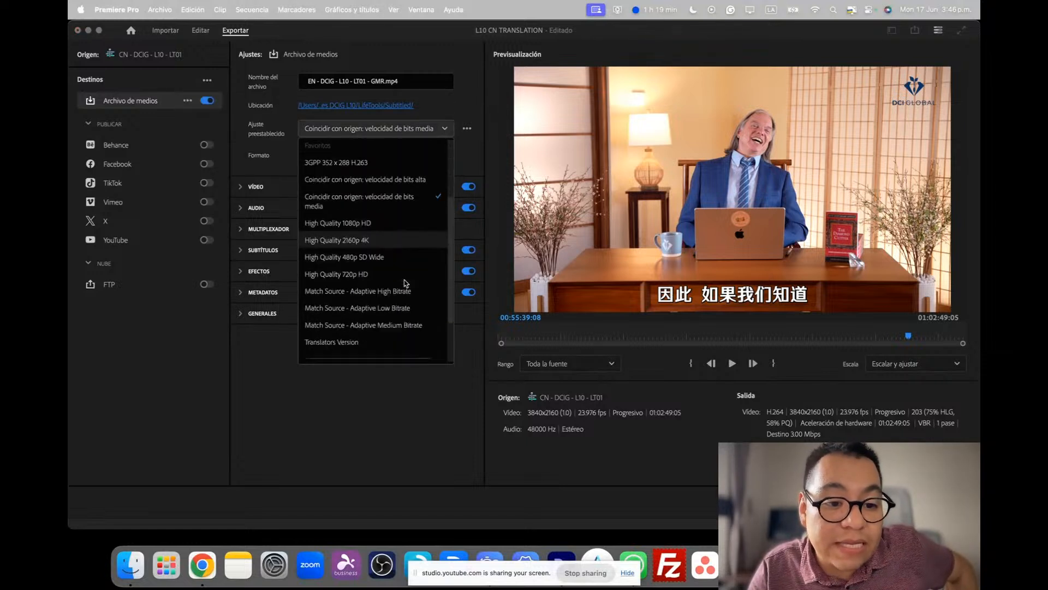
scroll(386, 238, up, 3)
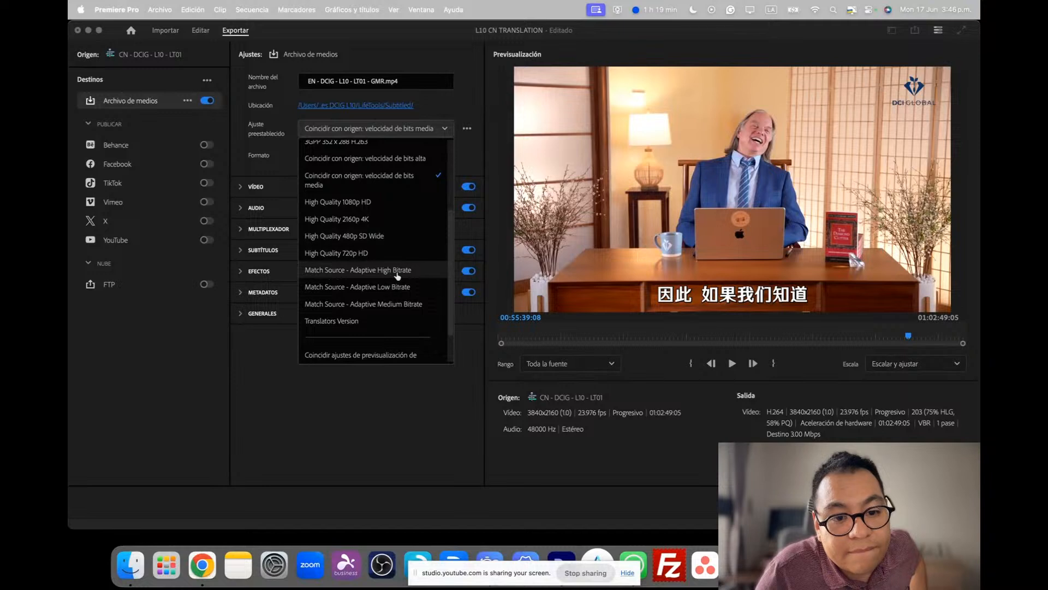
scroll(397, 287, up, 1)
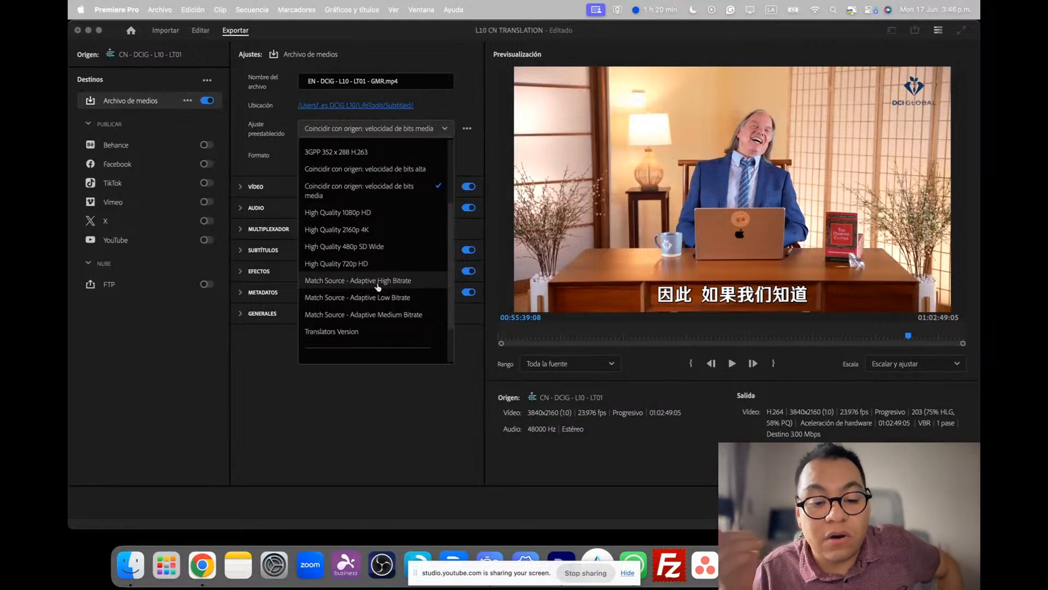
scroll(377, 284, up, 3)
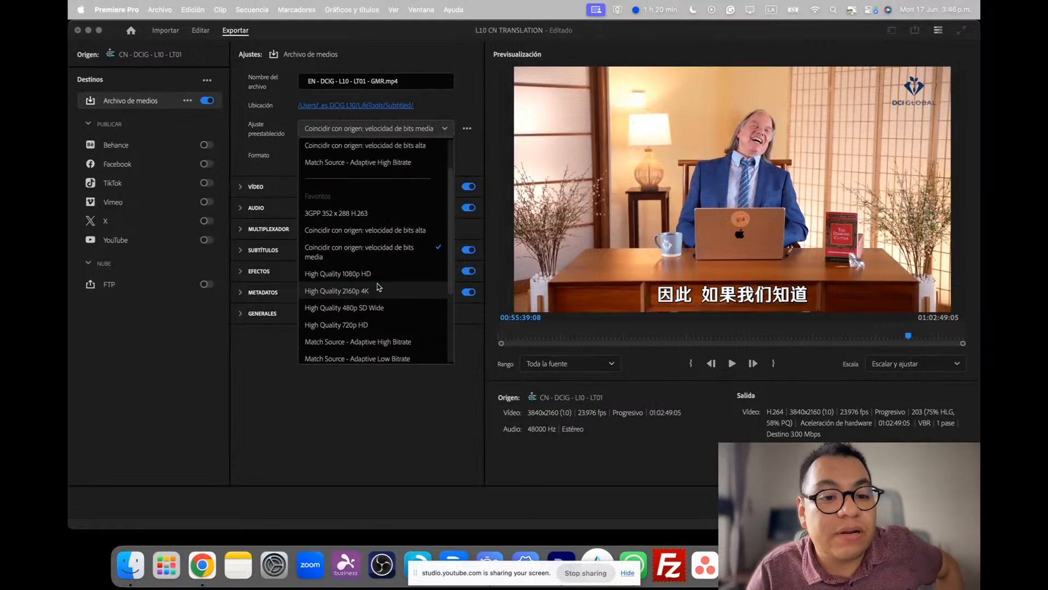
click(405, 426)
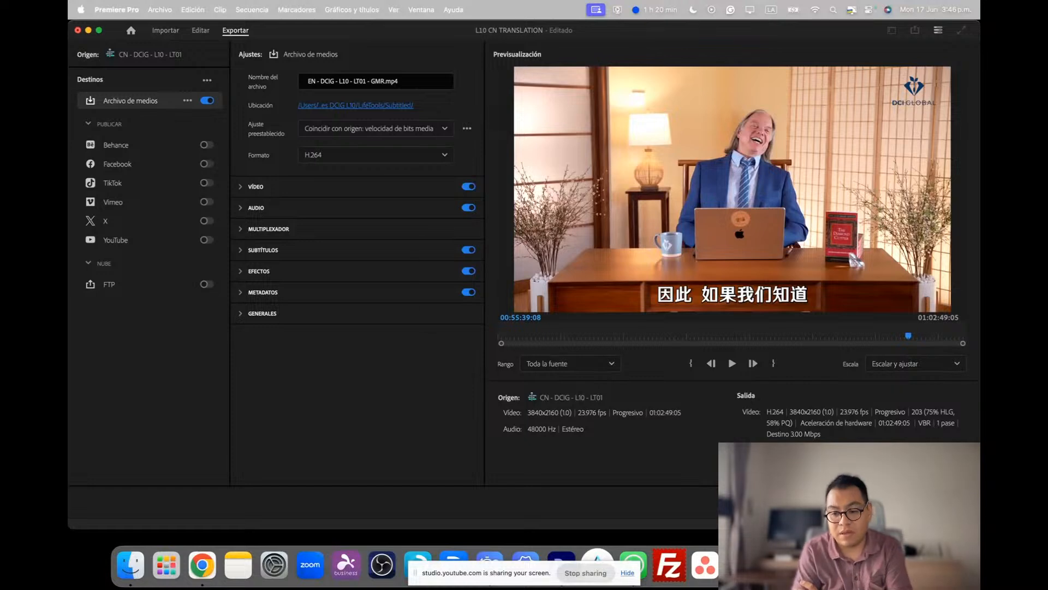
click(873, 502)
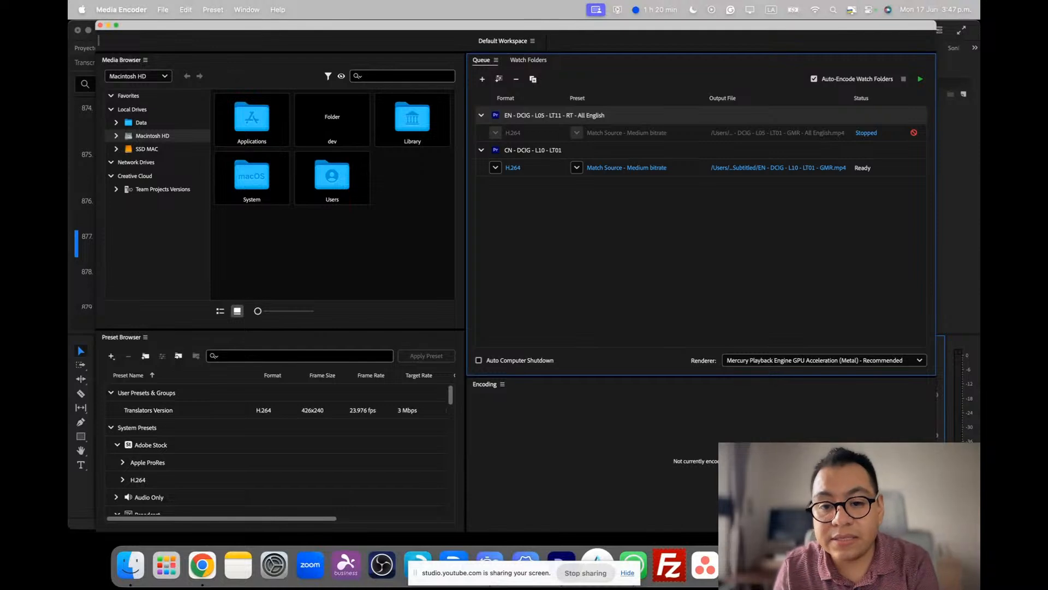
Remove the stopped EN - DCIG - L05 - LT11 - RT - All English job and start encoding the queued CN - DCIG - L10 - LT01 export
right_click(658, 117)
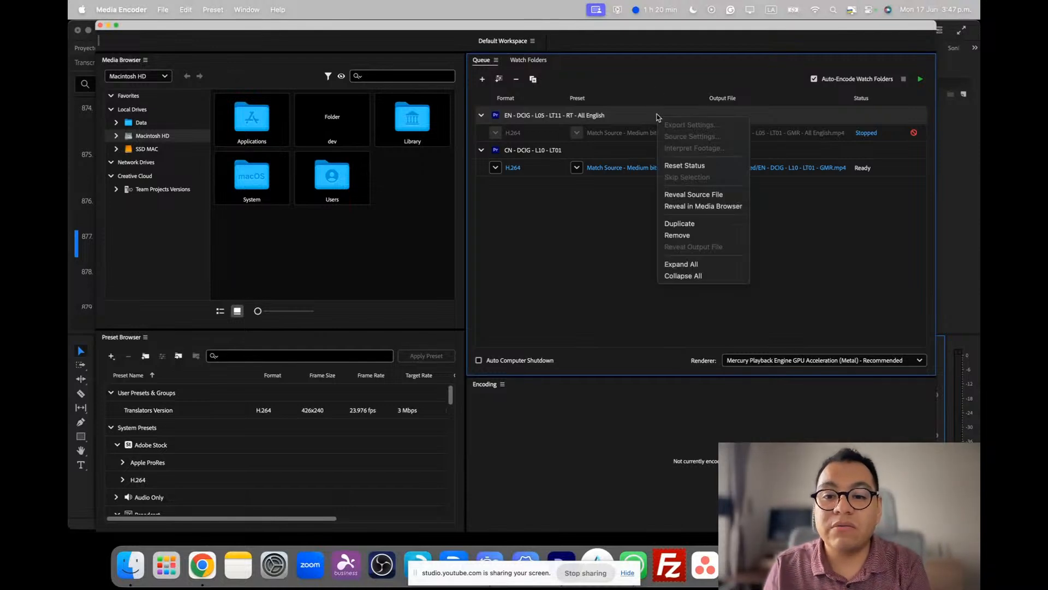
click(701, 241)
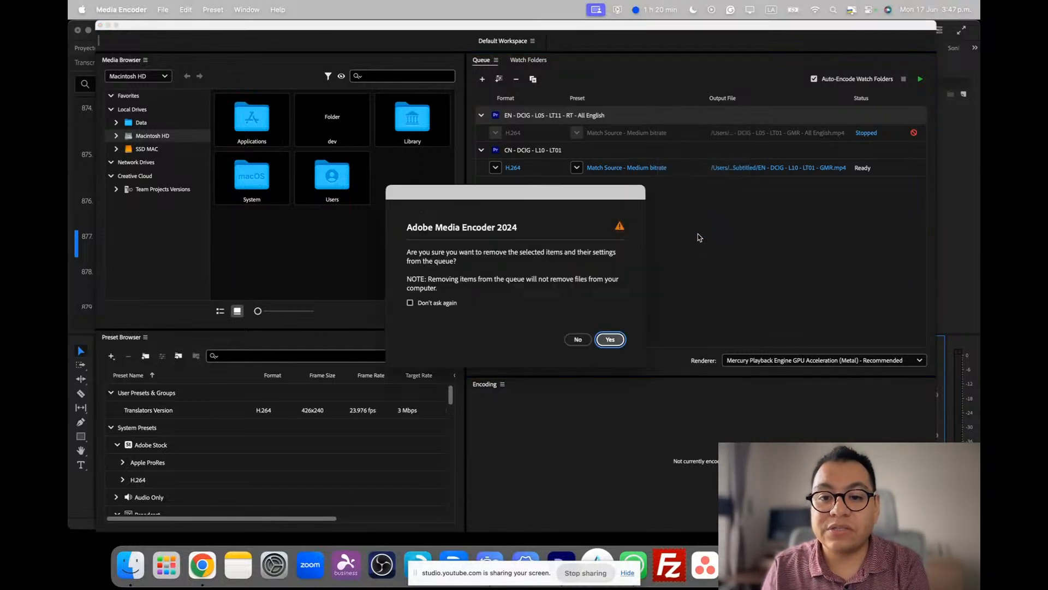
click(616, 343)
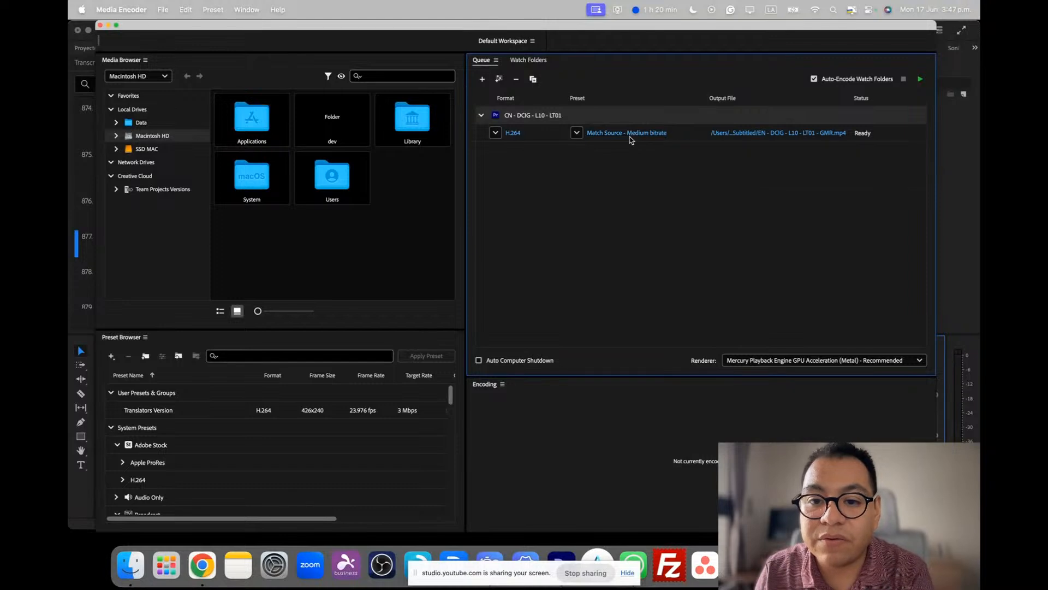
click(920, 79)
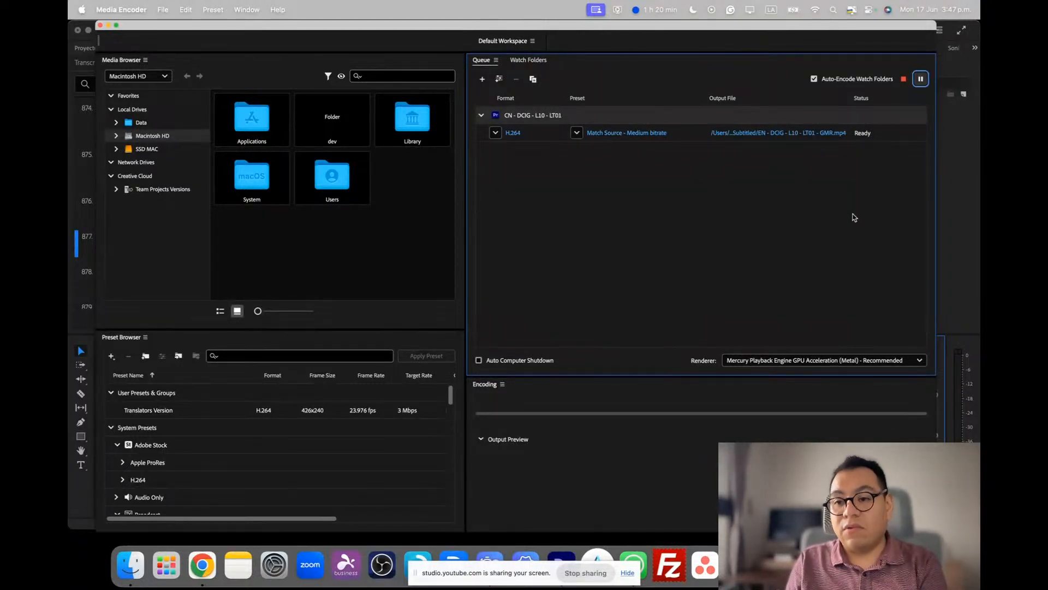